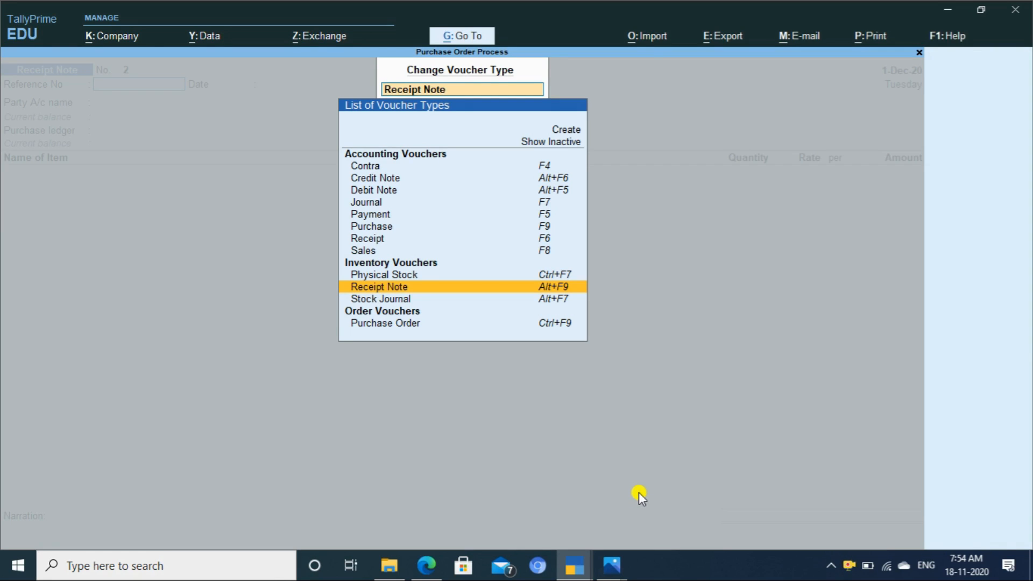
Step: Switch the voucher being created to the Purchase voucher type
text(JOU)
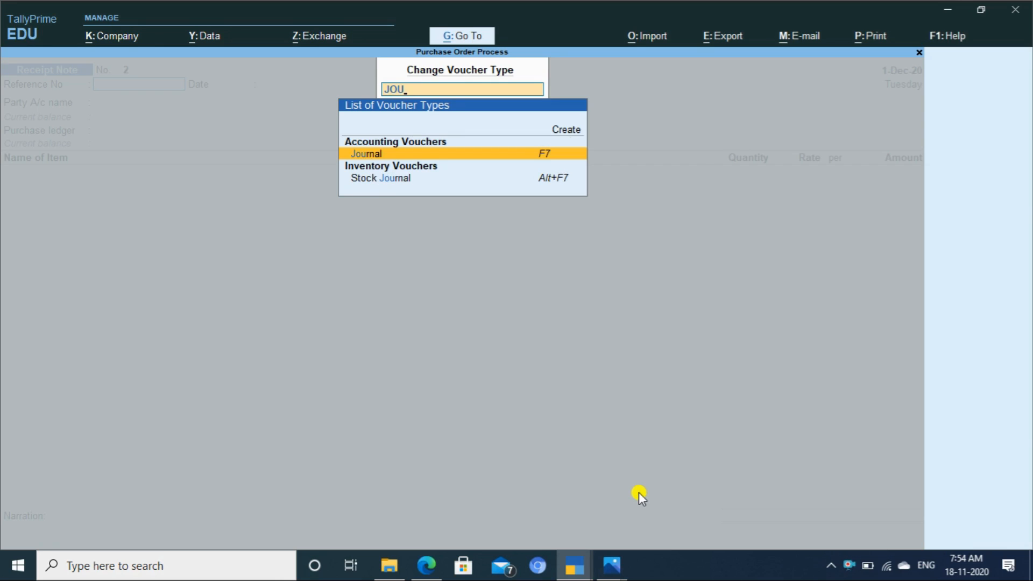
key(Return)
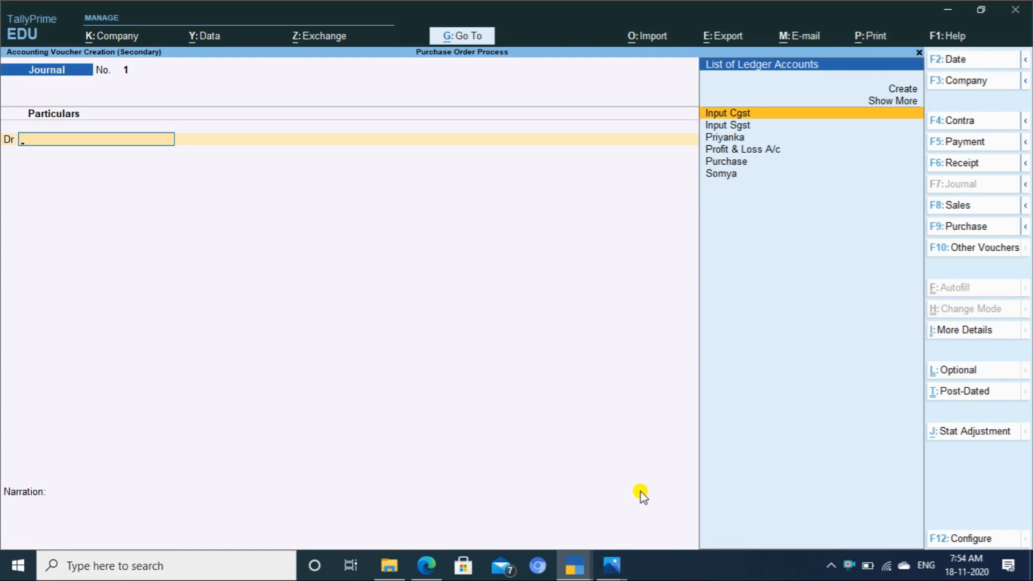
key(F10)
key(Down)
key(Down)
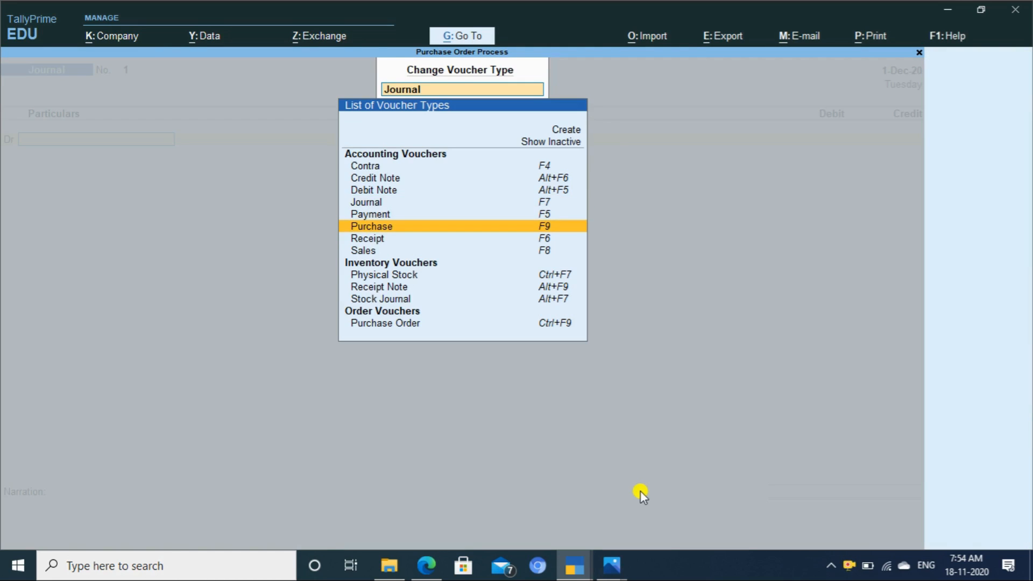
key(Up)
key(Down)
key(Return)
key(F9)
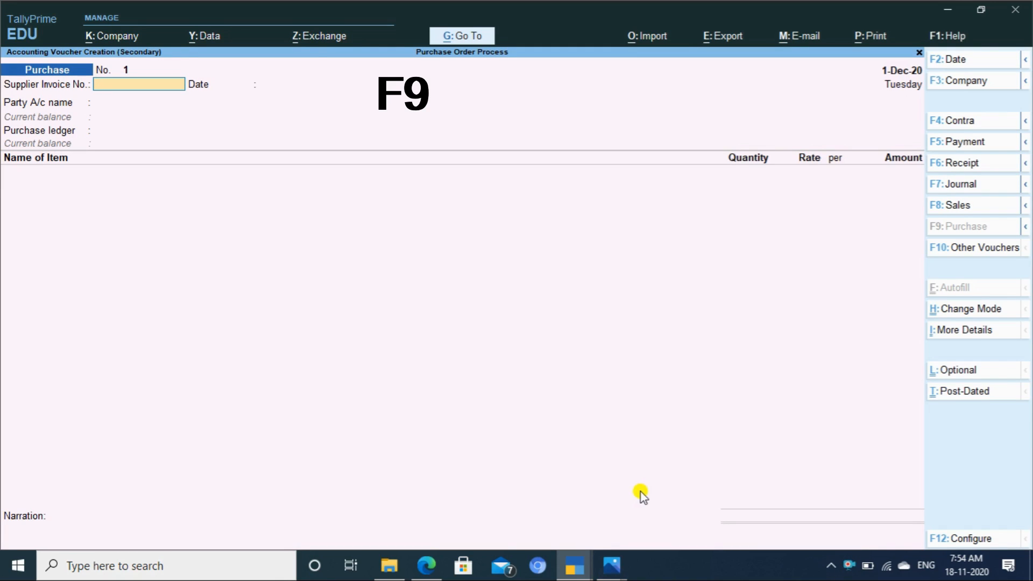
Step: Set the supplier invoice number to 001 and choose the last supplier in the ledger list as the party account
text(001)
key(Return)
key(Return)
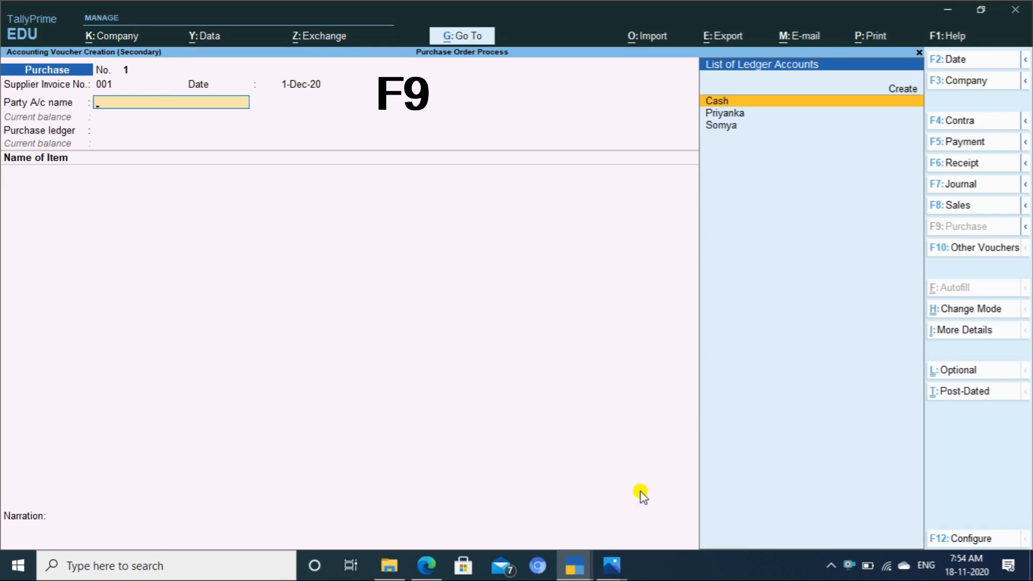
key(Down)
key(Down)
key(Return)
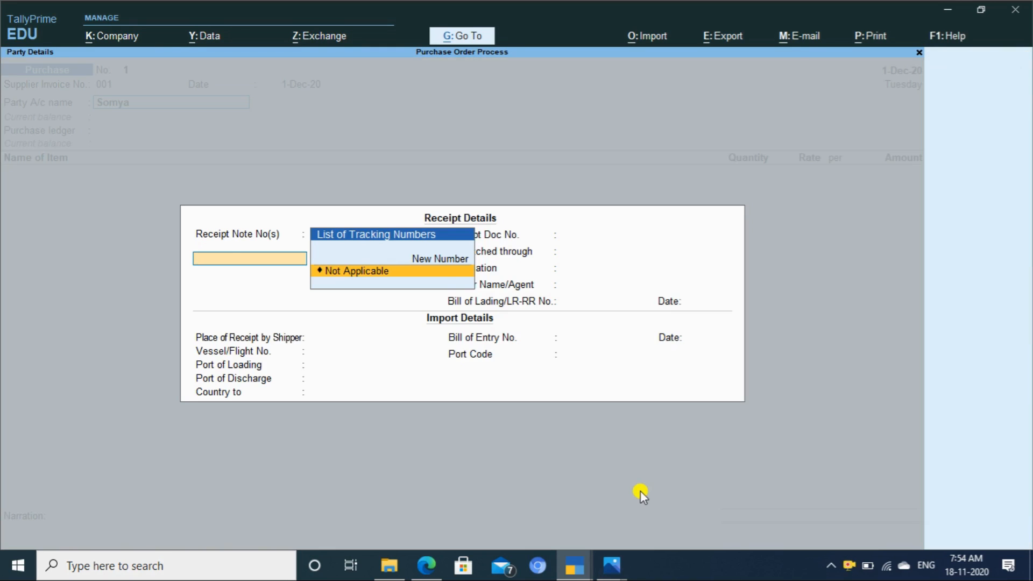
Step: Leave the receipt details and set Provide Order details to Yes in the purchase voucher configuration
key(Return)
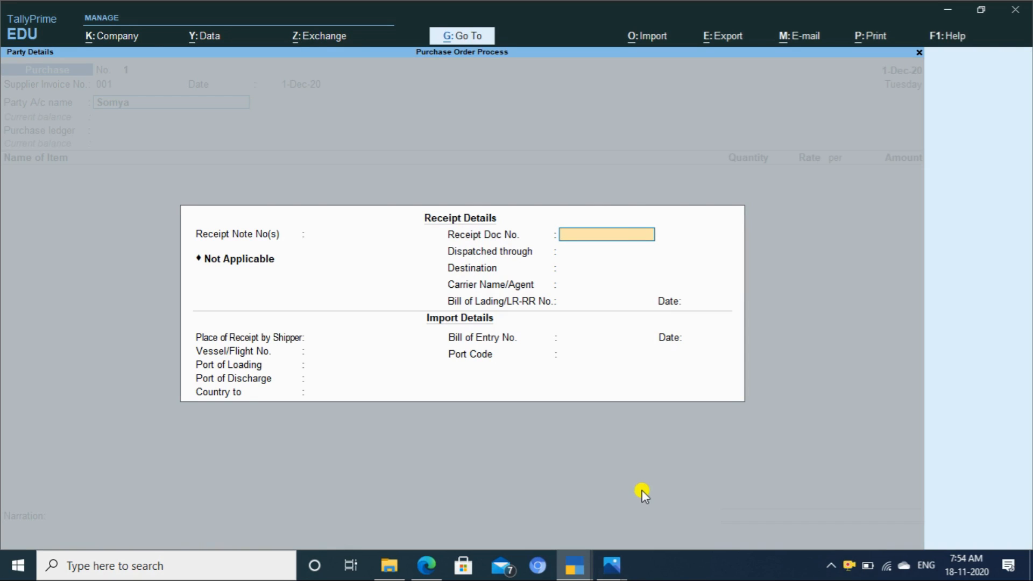
key(Escape)
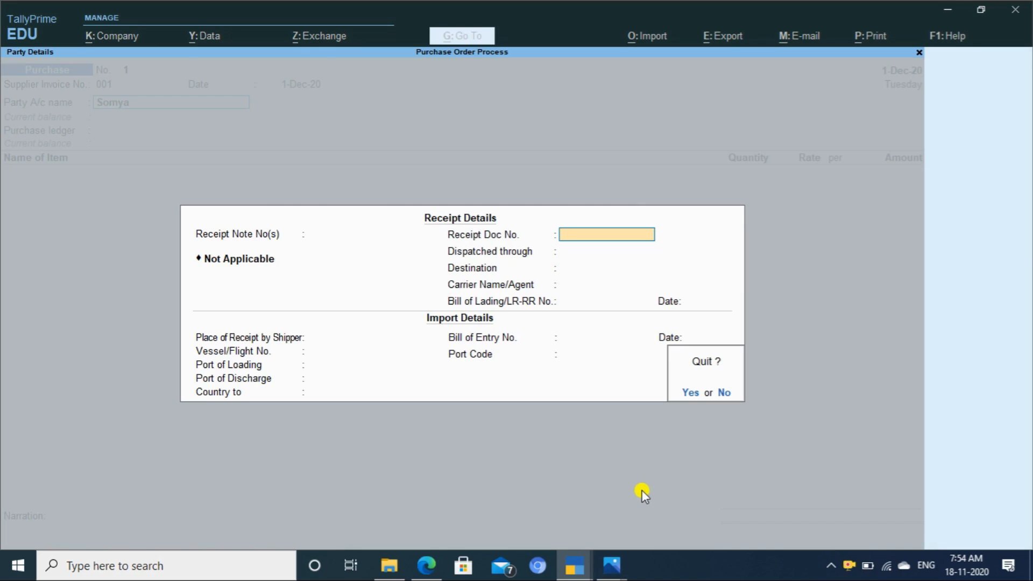
key(Return)
key(F12)
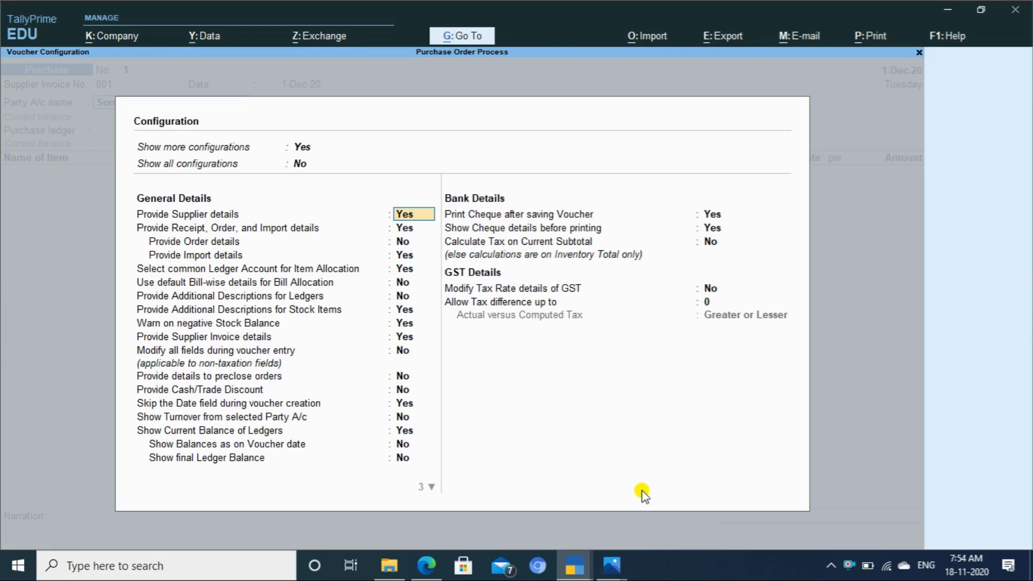
key(Down)
key(Down)
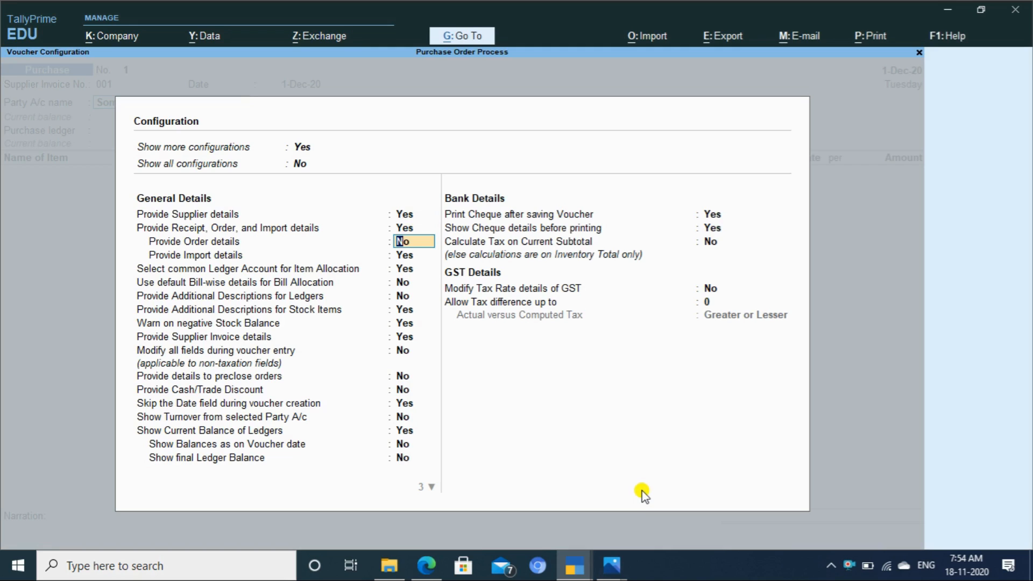
text(YES)
key(Return)
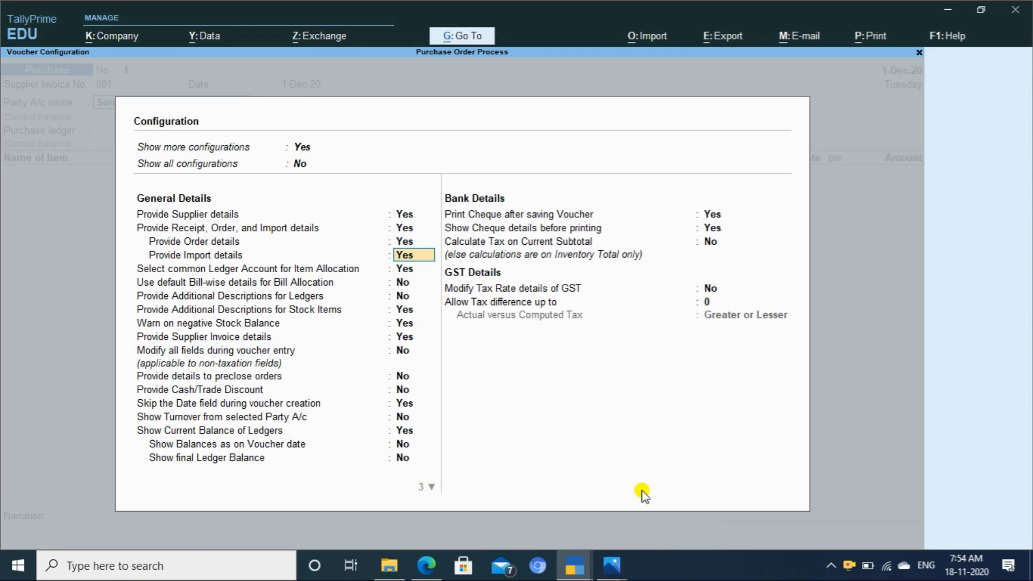
key(ctrl+a)
Step: Reopen the supplier's receipt and order details, keep the receipt note as Not Applicable and select the pending purchase order
key(Return)
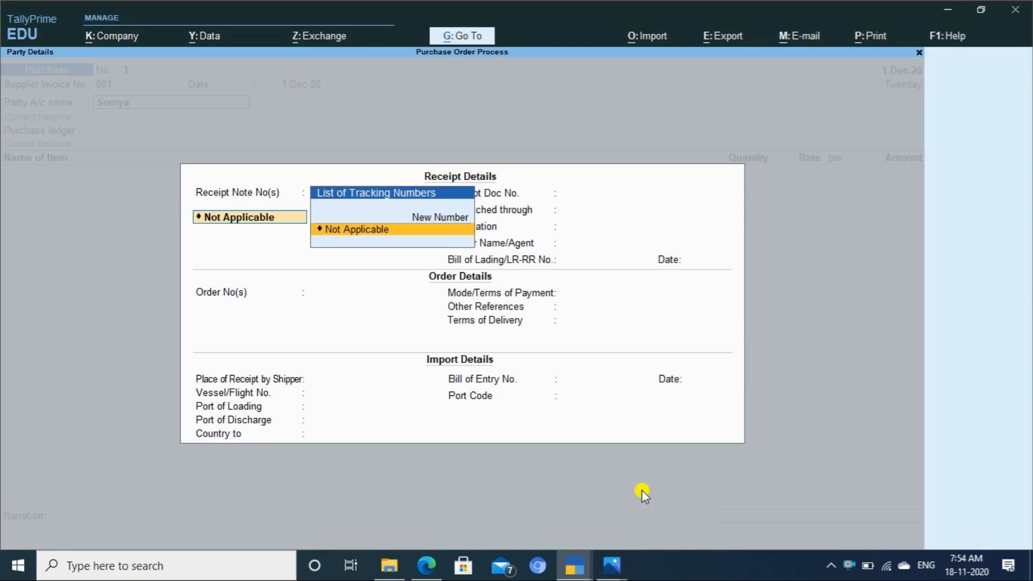
key(Return)
key(Return)
key(Return)
key(Return)
key(Return)
key(Return)
key(Return)
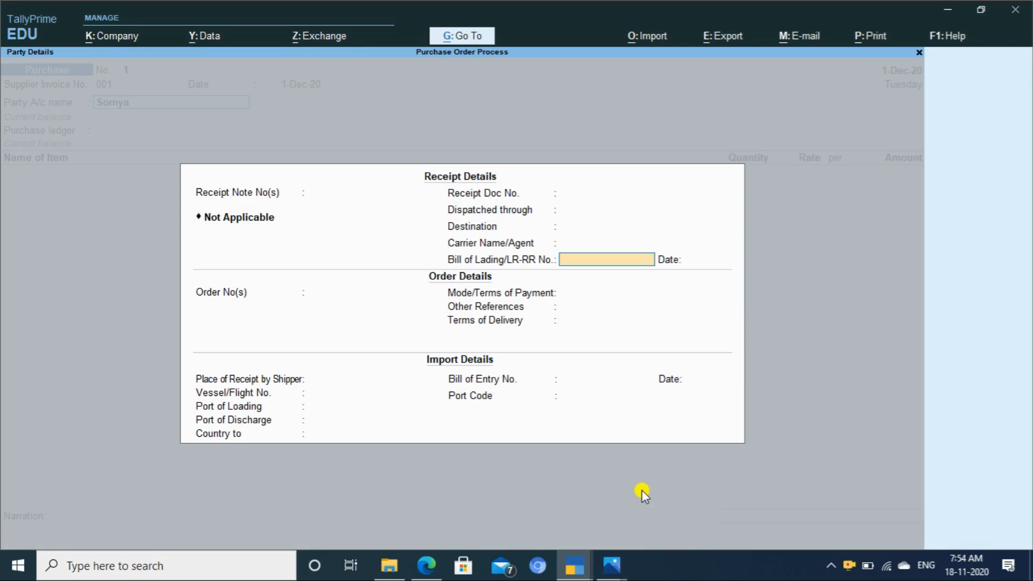
key(Down)
key(Return)
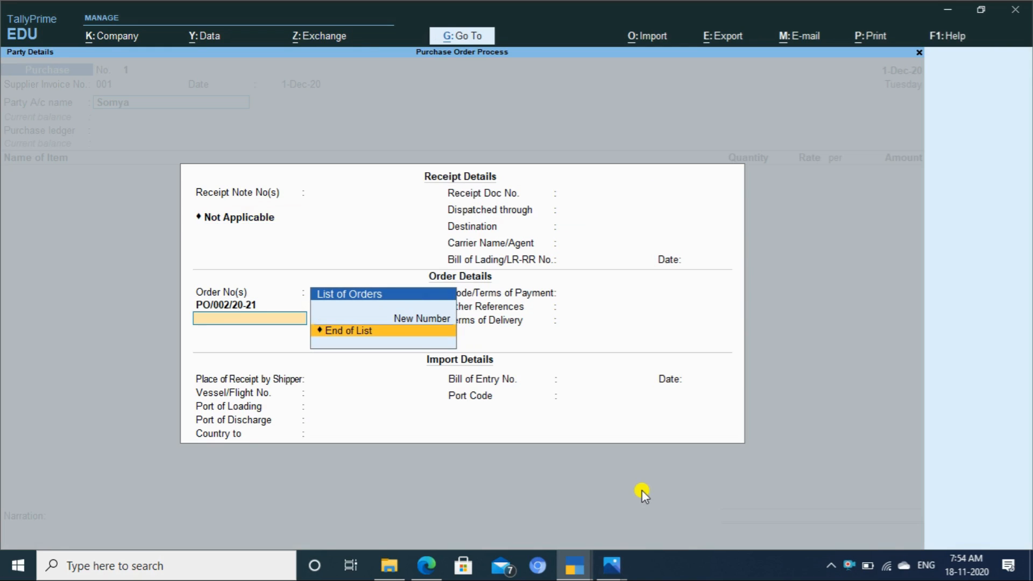
Step: End the order list and accept the order, import and party details for the supplier
key(Return)
key(Return)
key(Return)
key(Return)
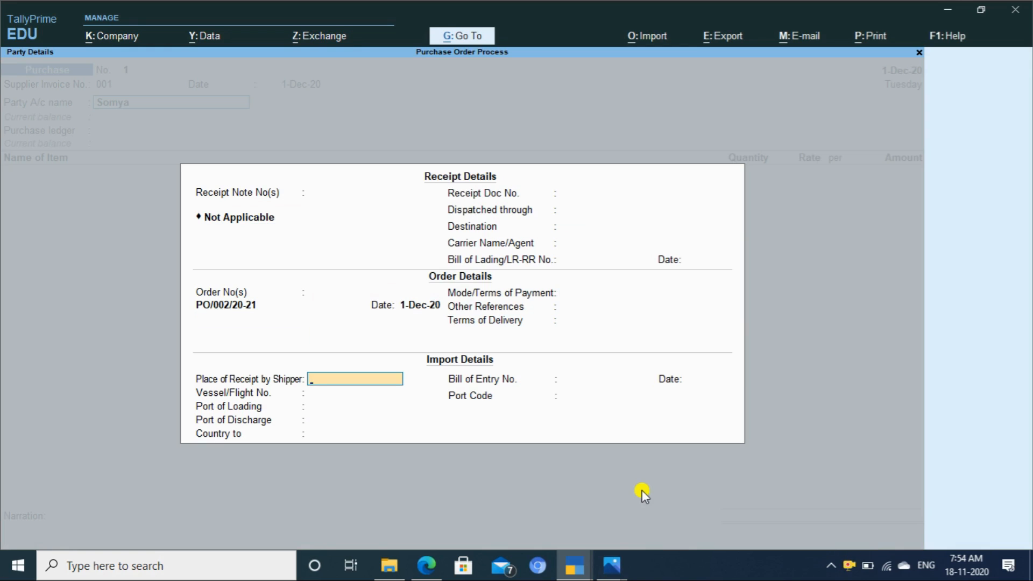
key(ctrl+a)
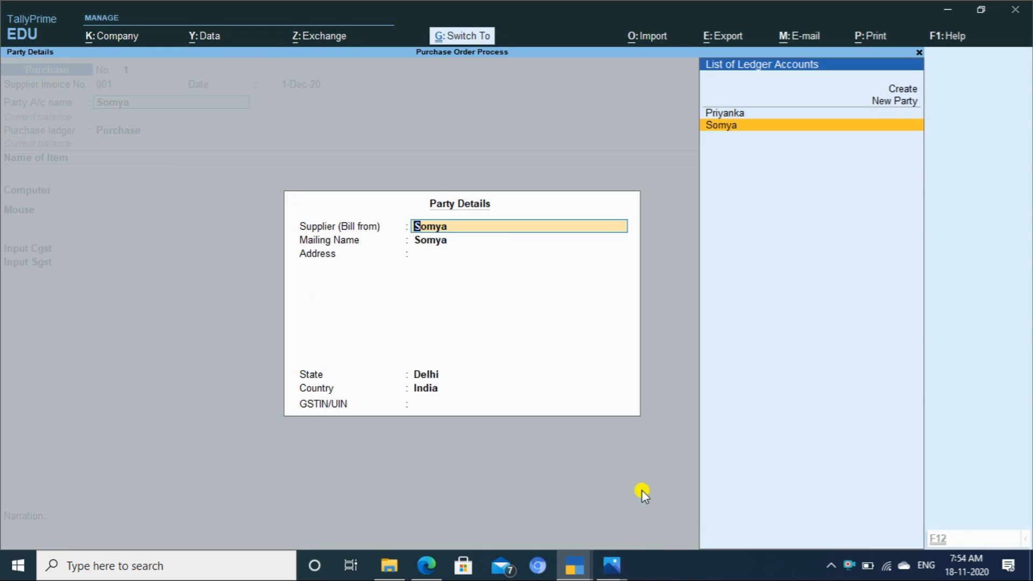
key(ctrl+a)
Step: Open the item allocations for Computer and assign the new tracking number SOM/001
key(Return)
key(Return)
key(Return)
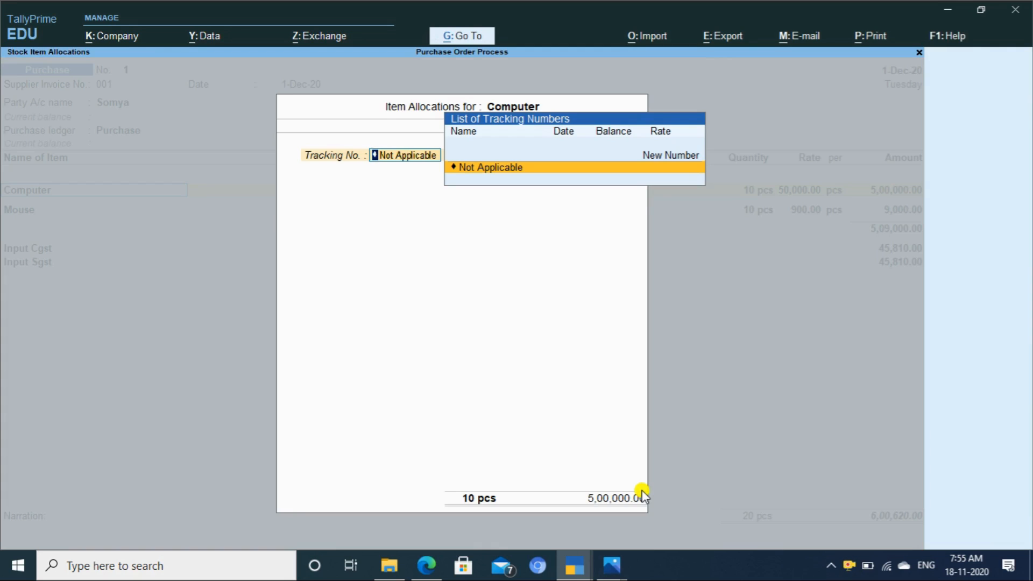
key(Up)
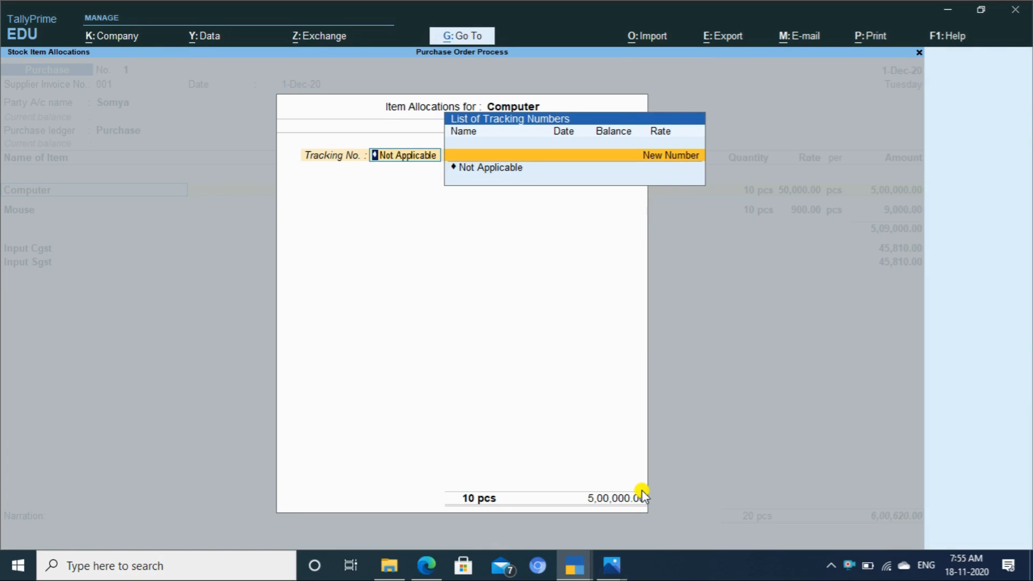
key(Down)
key(Up)
key(Return)
text(SOM/001)
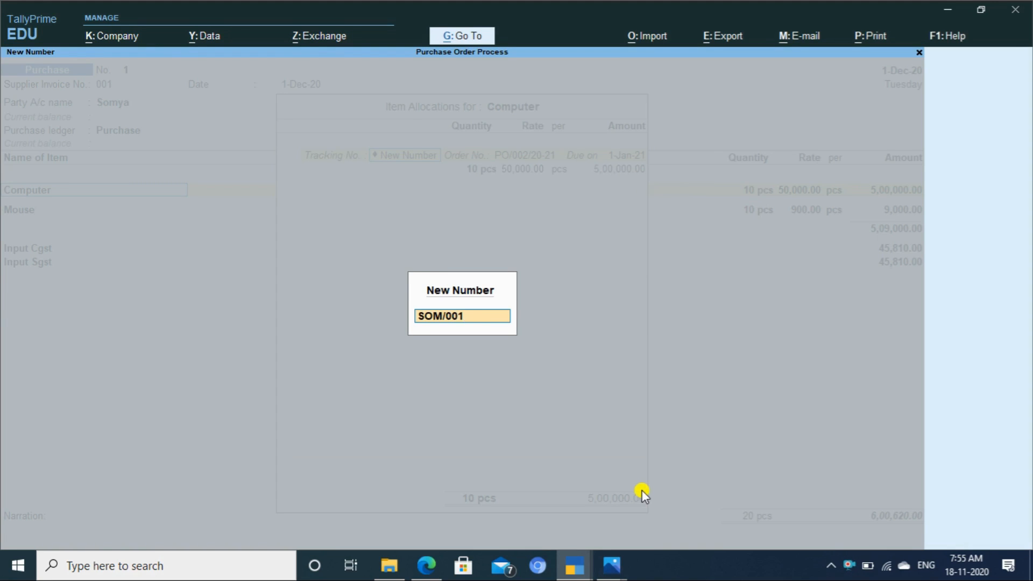
key(Return)
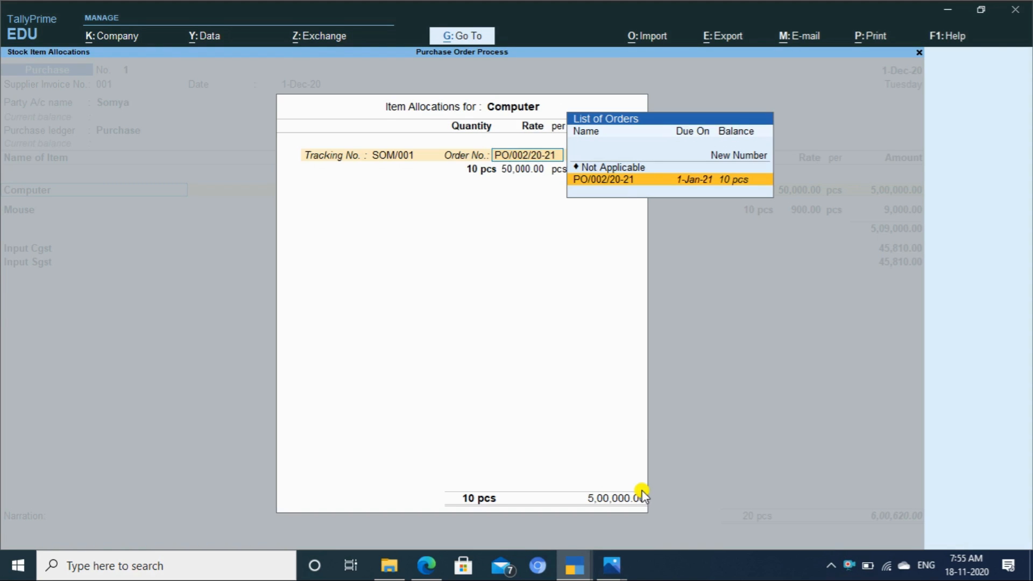
Step: Allocate Computer to the supplier's purchase order for 10 pcs at 50,000.00 and end its tracking list
key(Return)
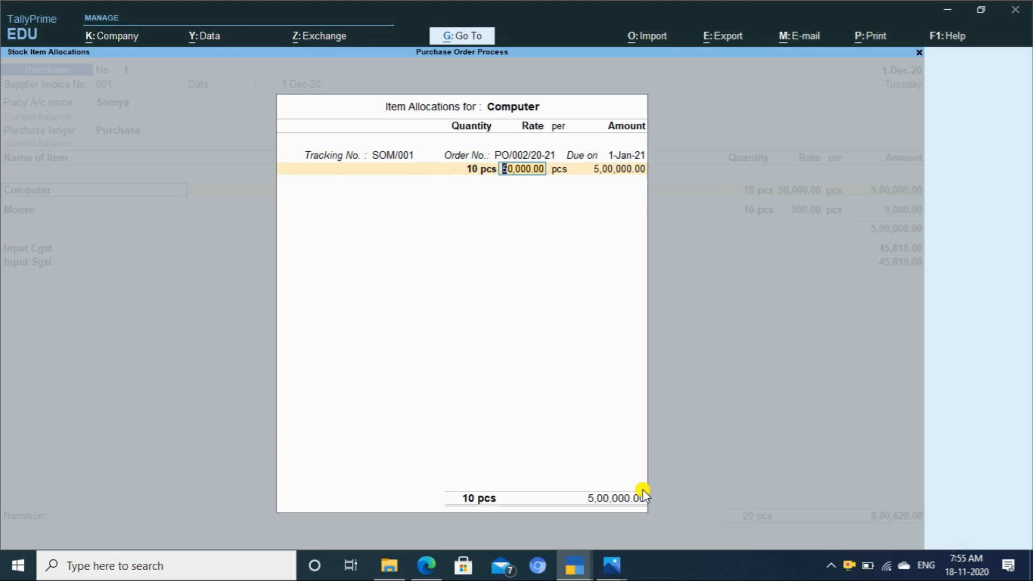
key(BackSpace)
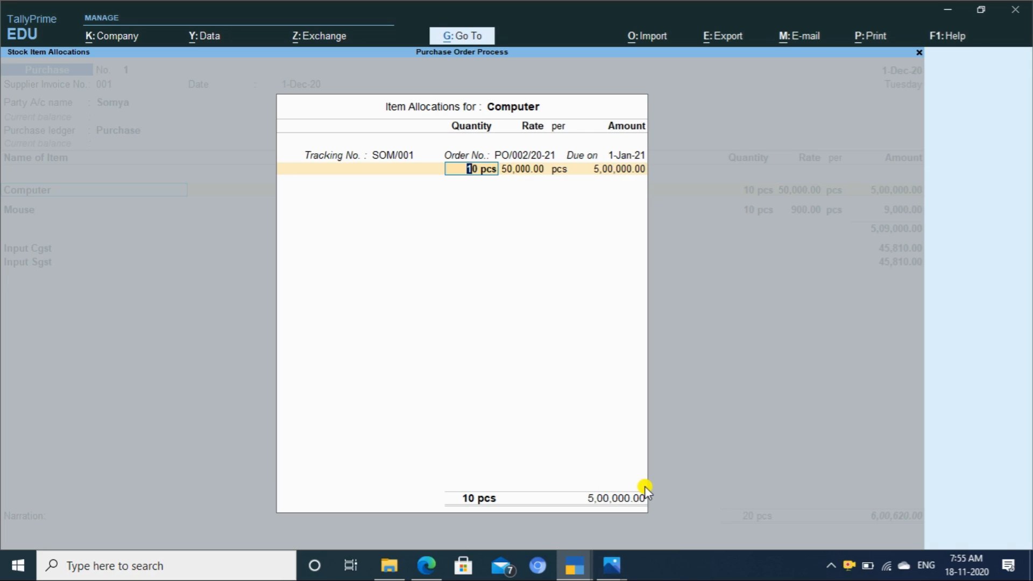
key(Return)
key(Return)
key(Return)
key(Return)
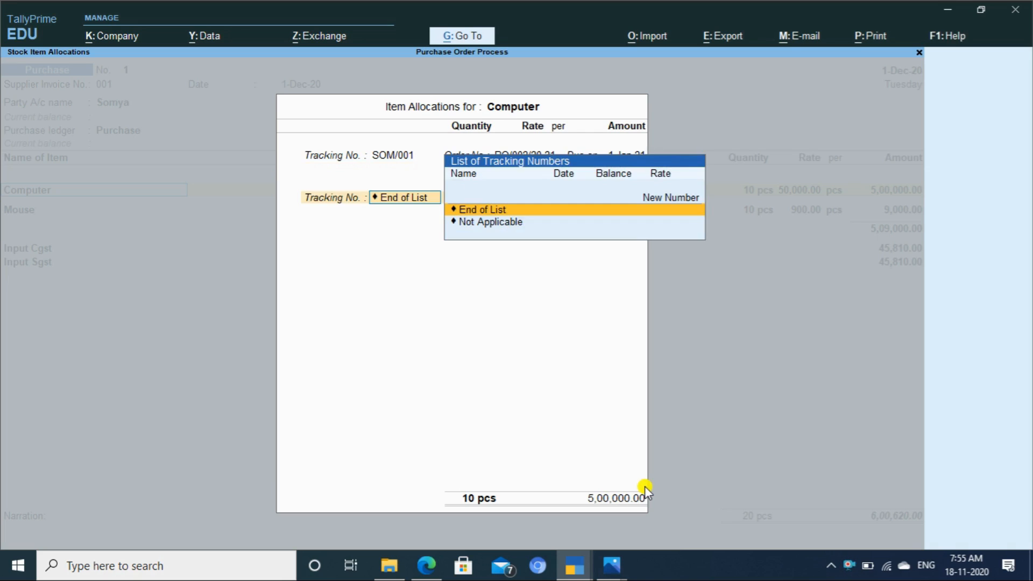
key(Return)
Step: Open the item allocations for Mouse and assign the new tracking number SOM/001
key(Return)
key(Return)
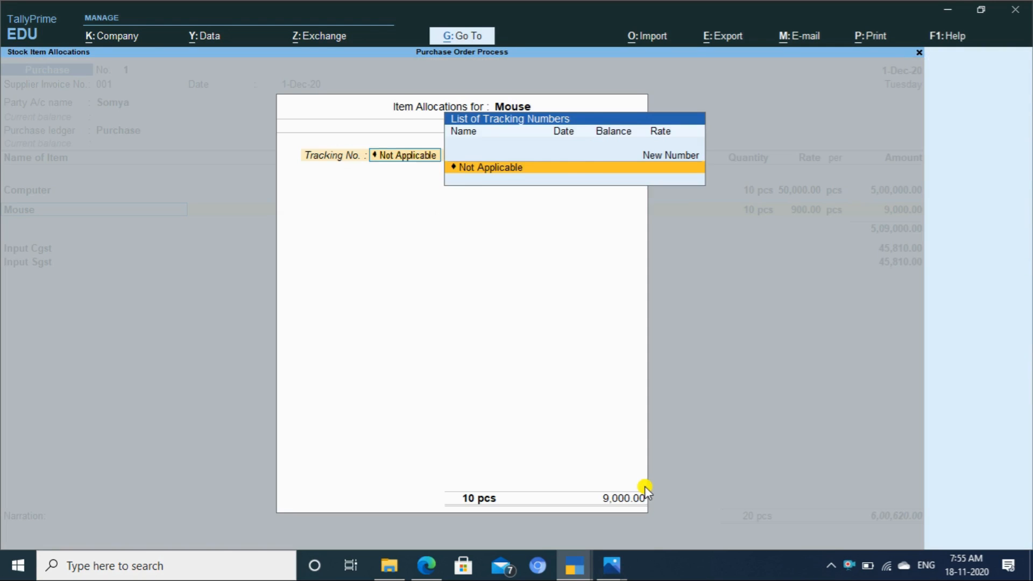
key(Return)
key(BackSpace)
key(Up)
key(Return)
text(SO)
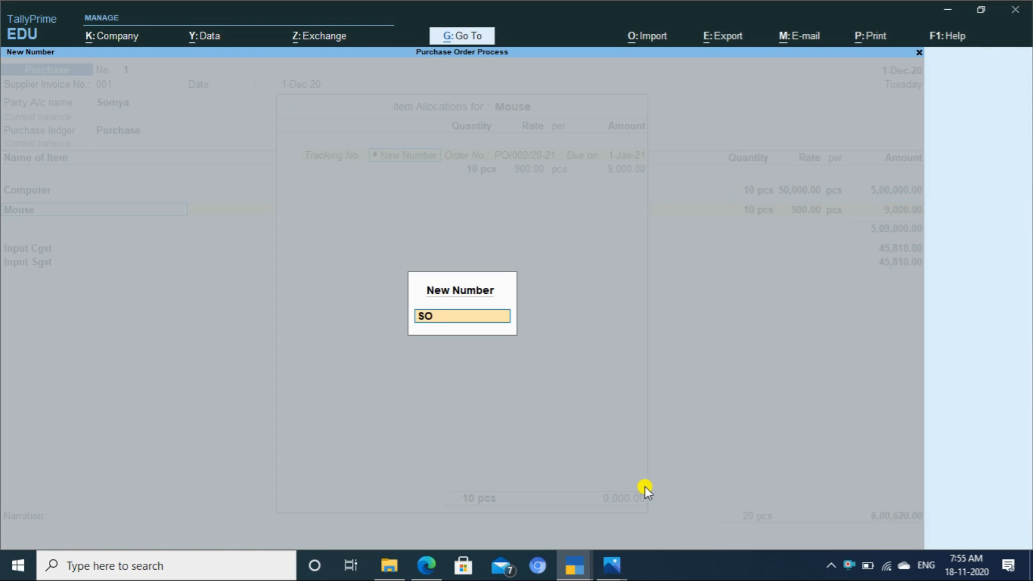
text(M/001)
key(Return)
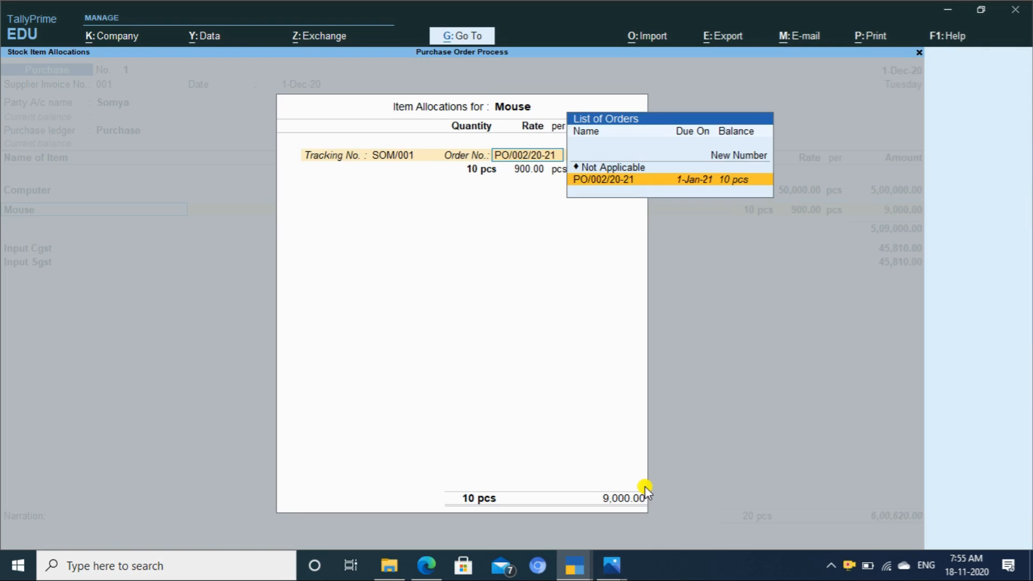
Step: Allocate Mouse to the supplier's purchase order for 10 pcs at 900.00 and end its tracking list
key(Return)
key(Return)
key(Return)
key(Return)
key(Return)
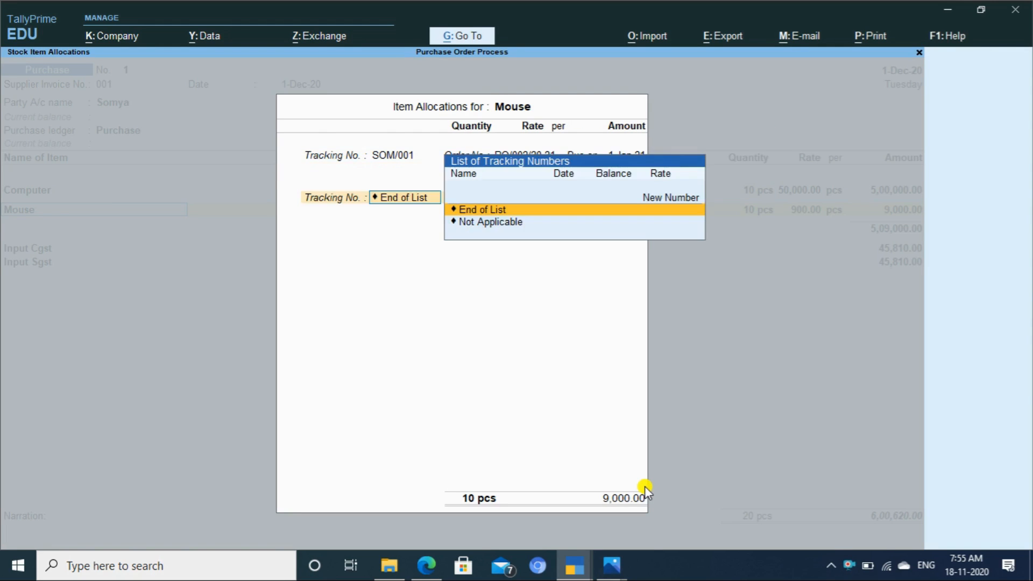
key(Return)
Step: Accept the Input Cgst and Input Sgst lines and record the bill as New Ref 001 for 6,00,620.00 Cr
key(Return)
key(Return)
key(Return)
key(Return)
key(Return)
key(Return)
key(Return)
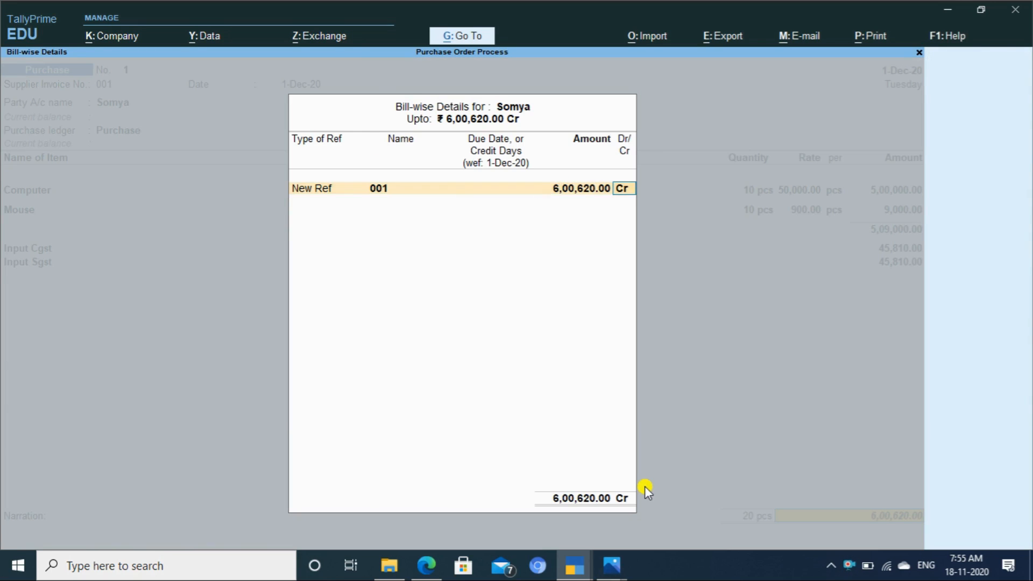
key(Return)
key(Return)
key(Return)
key(Return)
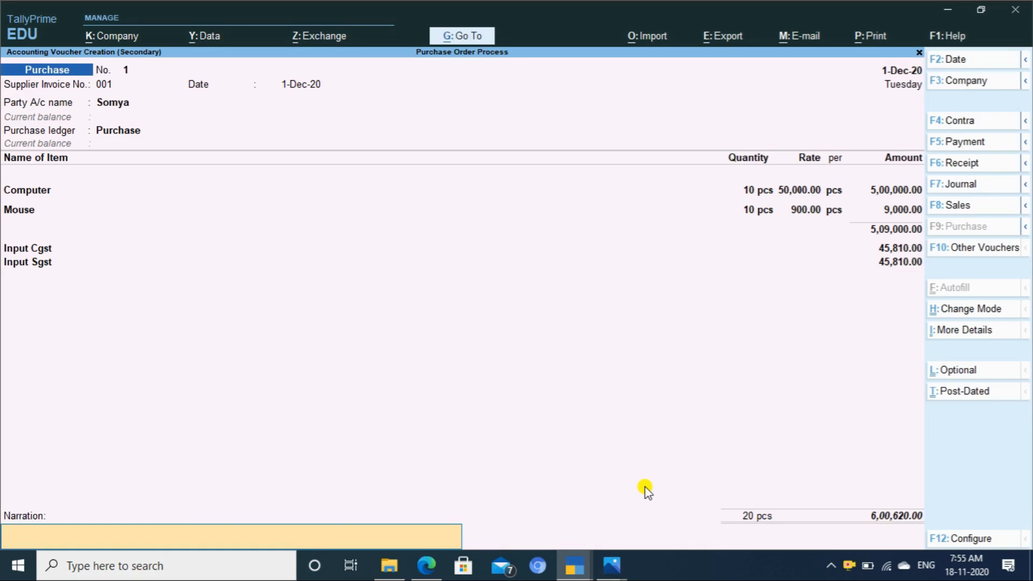
Step: Enter the narration "BEING GOODS PURCHASE" and save the purchase voucher
text(BEING GOODS PURCHASE)
key(Return)
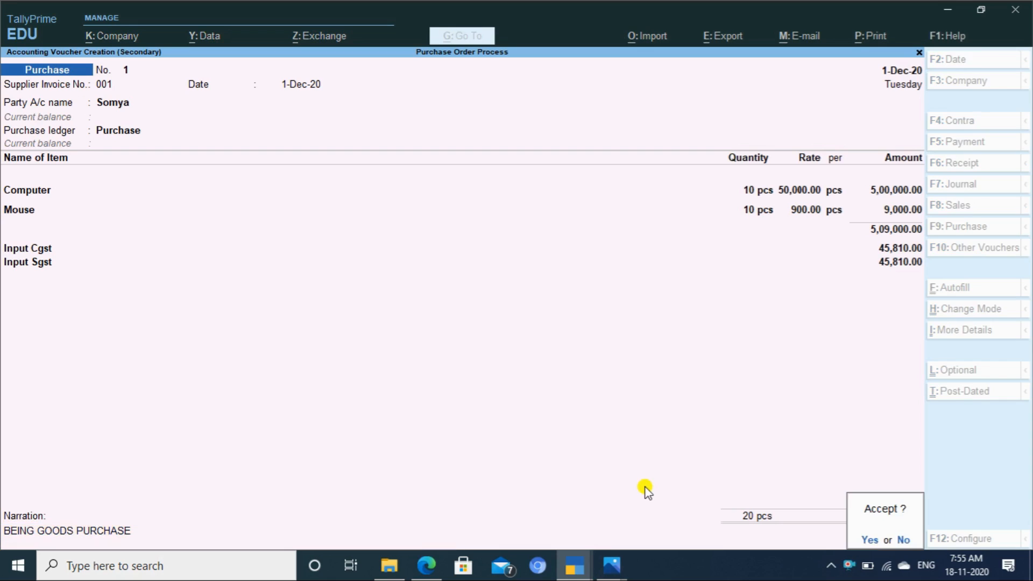
key(y)
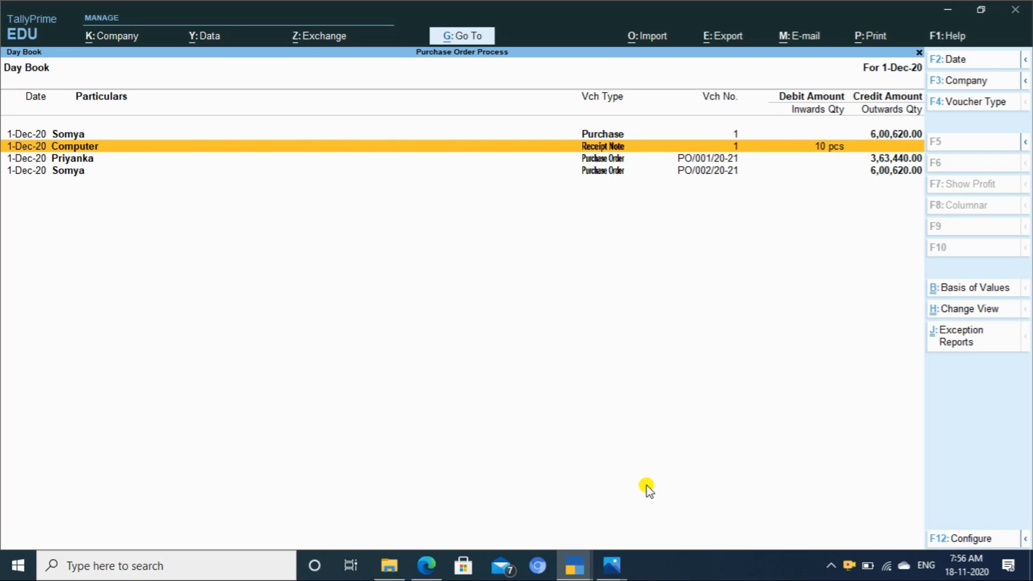
Step: Leave the Day Book, switch to the TallyPrime window with the Sales Order Process company and open voucher creation there
key(Escape)
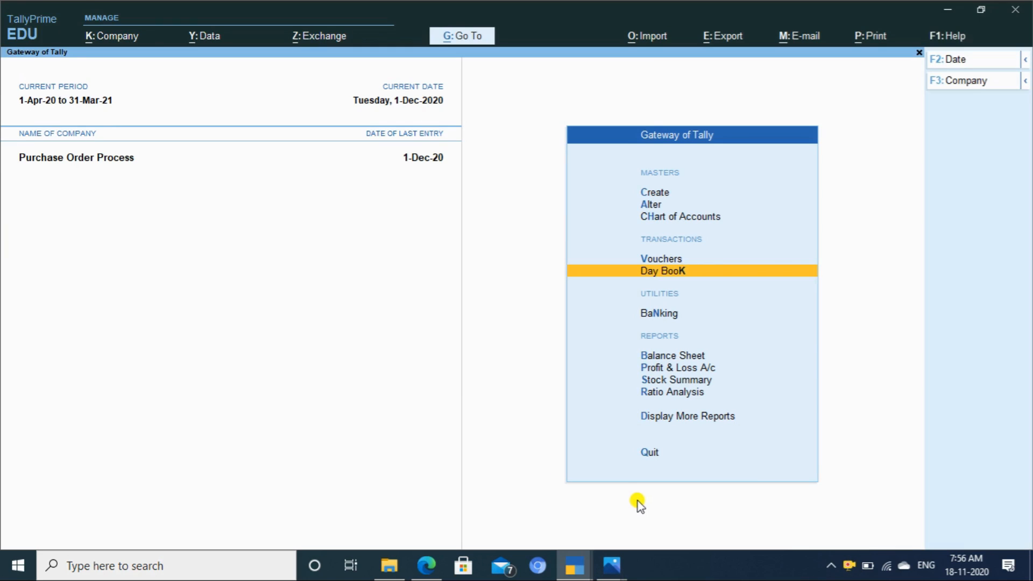
mouse_move(572, 565)
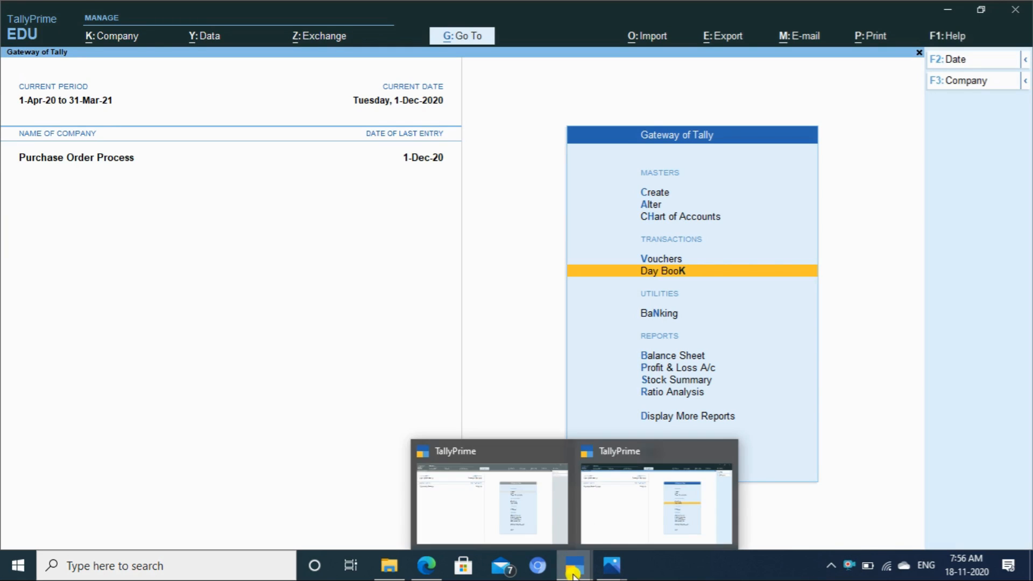
click(471, 520)
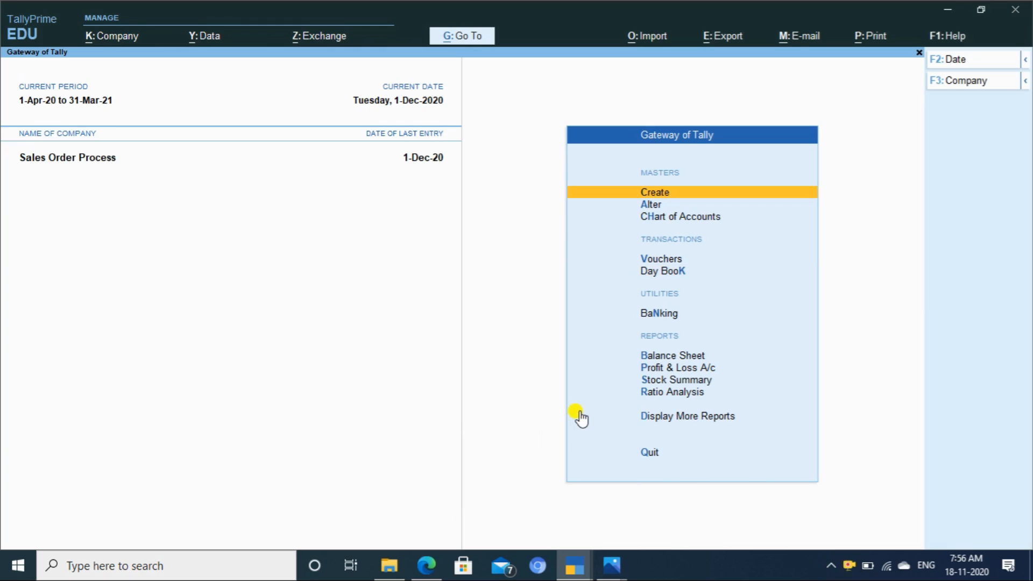
key(v)
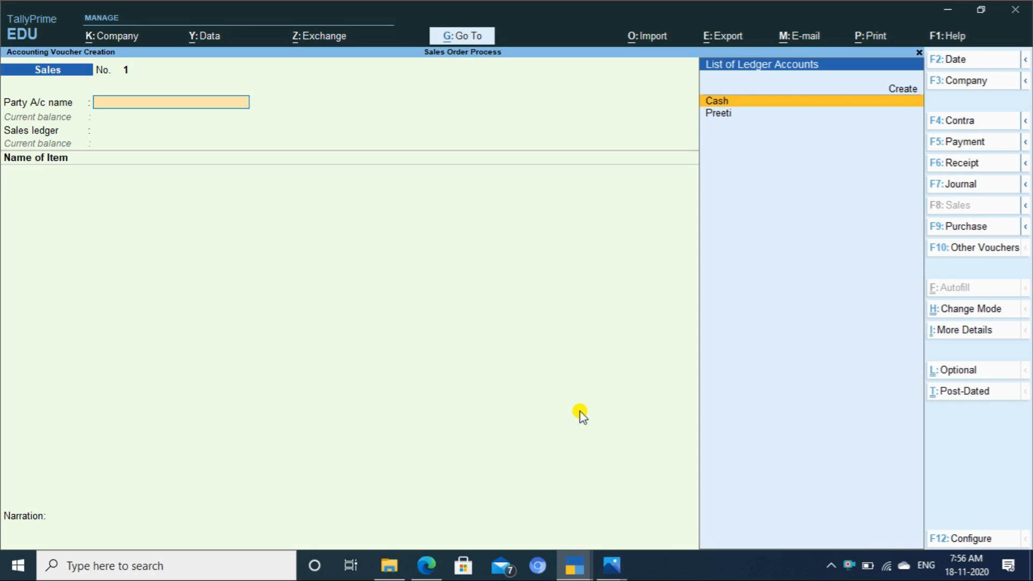
Step: Set the voucher type to Sales and select the customer's ledger as the party account
key(F10)
text(SA)
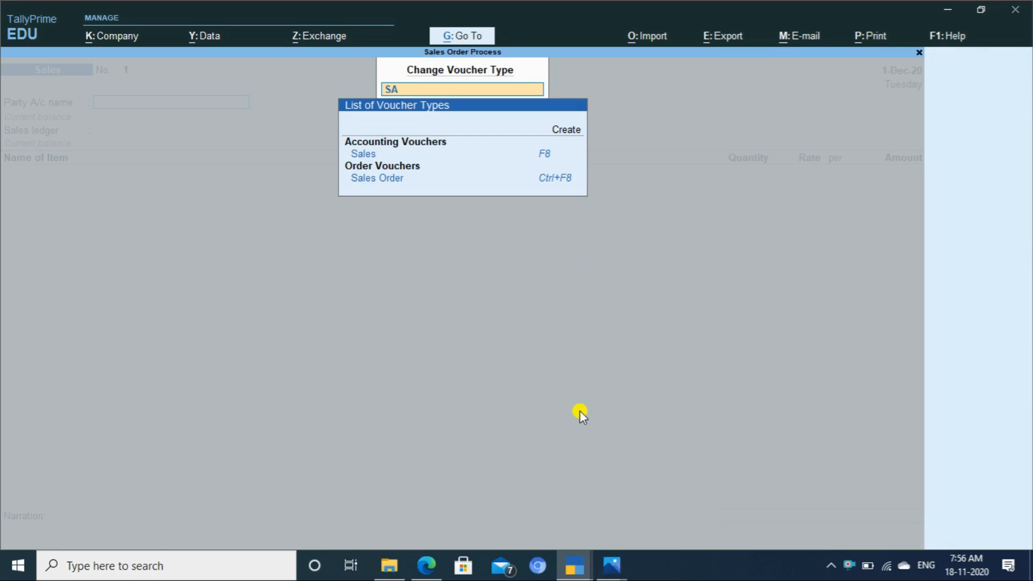
text(L)
key(F8)
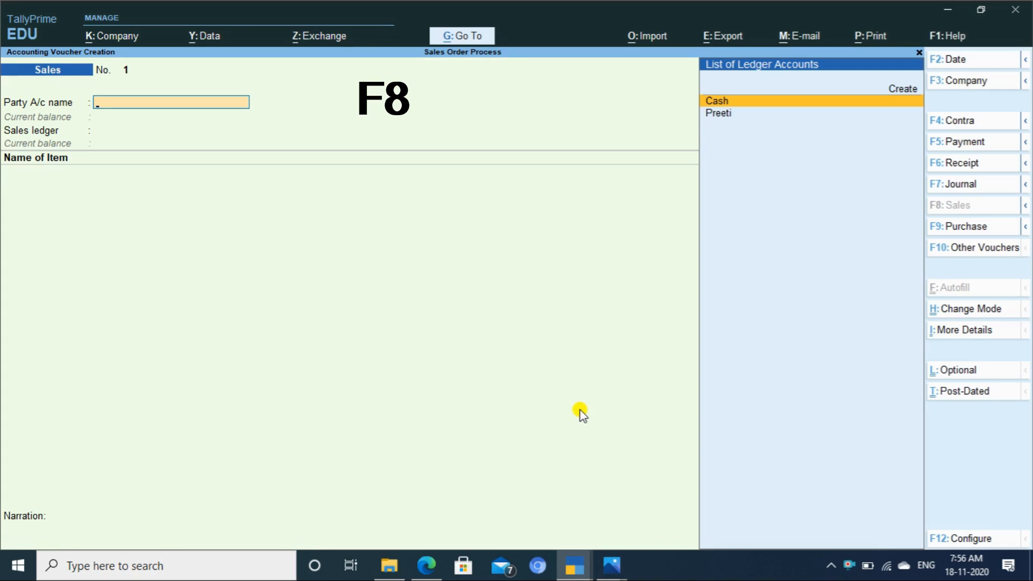
key(Down)
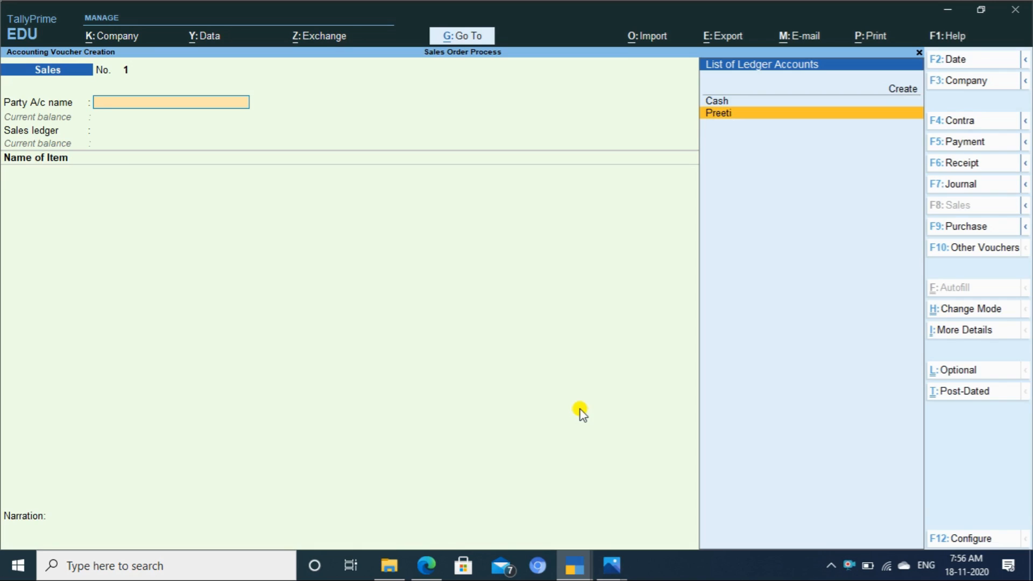
key(Return)
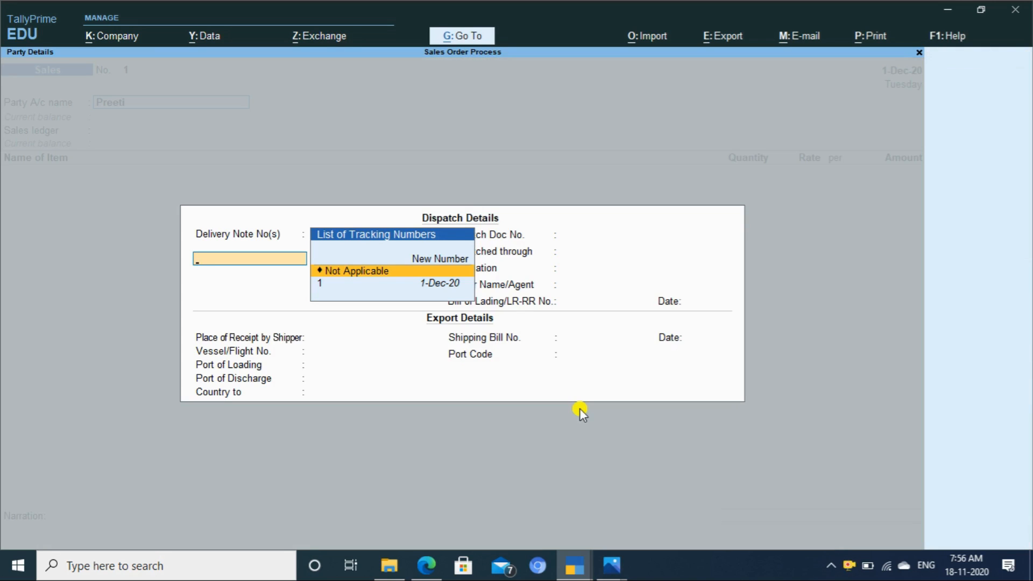
Step: Leave the dispatch details and enable Provide Order details in the sales voucher configuration
key(Escape)
key(y)
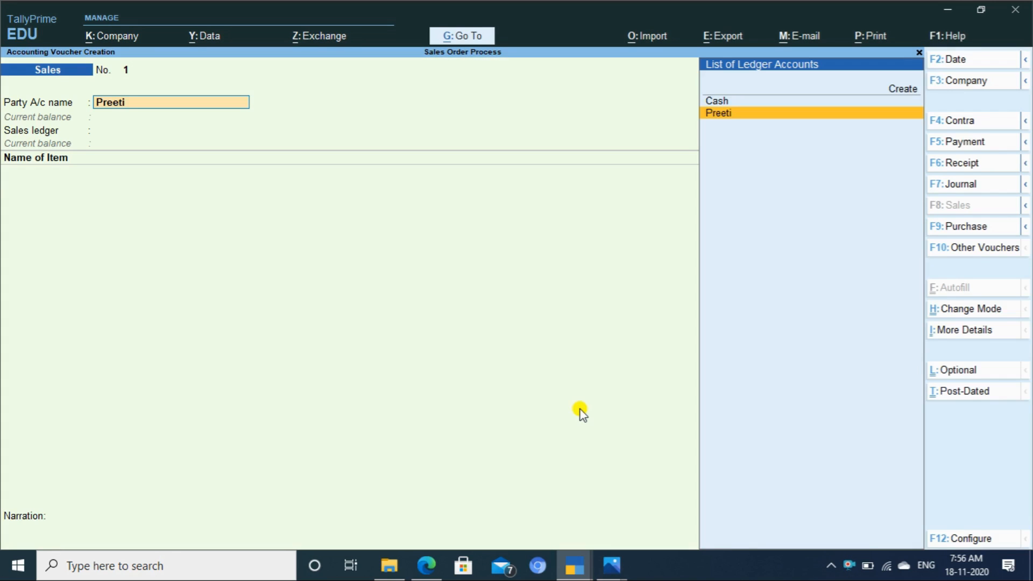
key(F12)
key(Return)
key(Return)
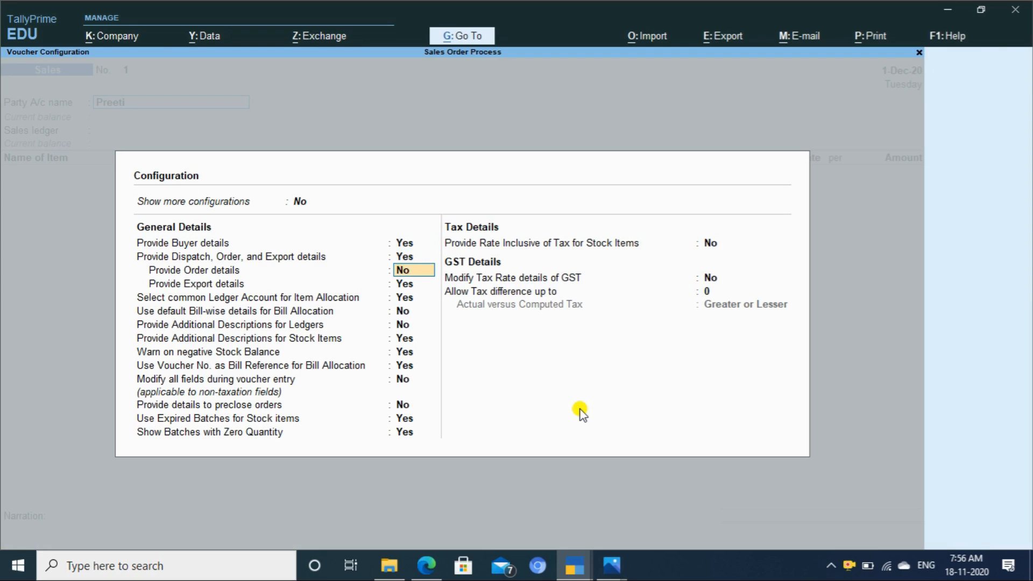
key(y)
key(Return)
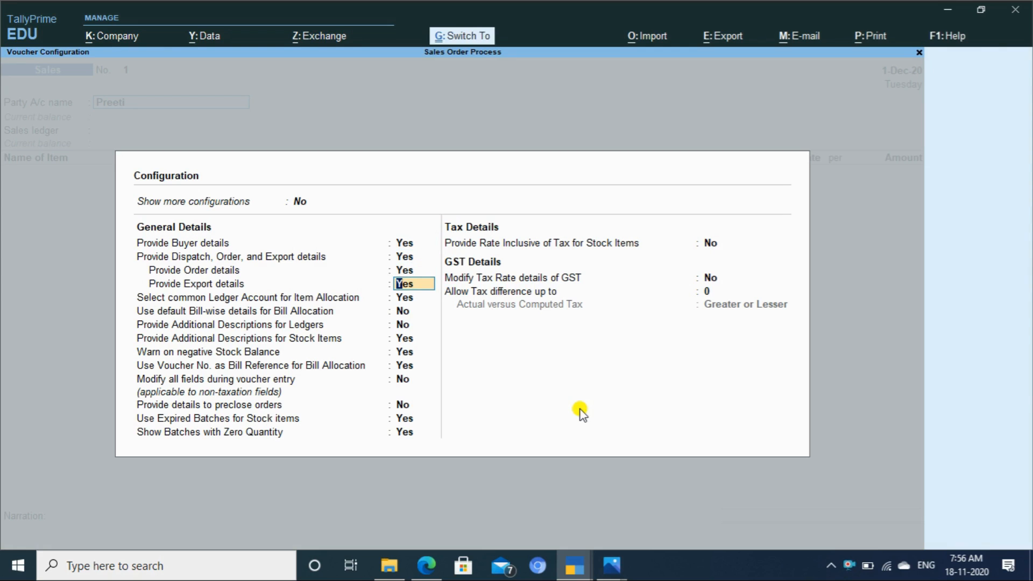
key(ctrl+a)
Step: Reopen the customer's dispatch details, keep the delivery note as Not Applicable and pick the pending sales order dated 1-Dec-20
key(Return)
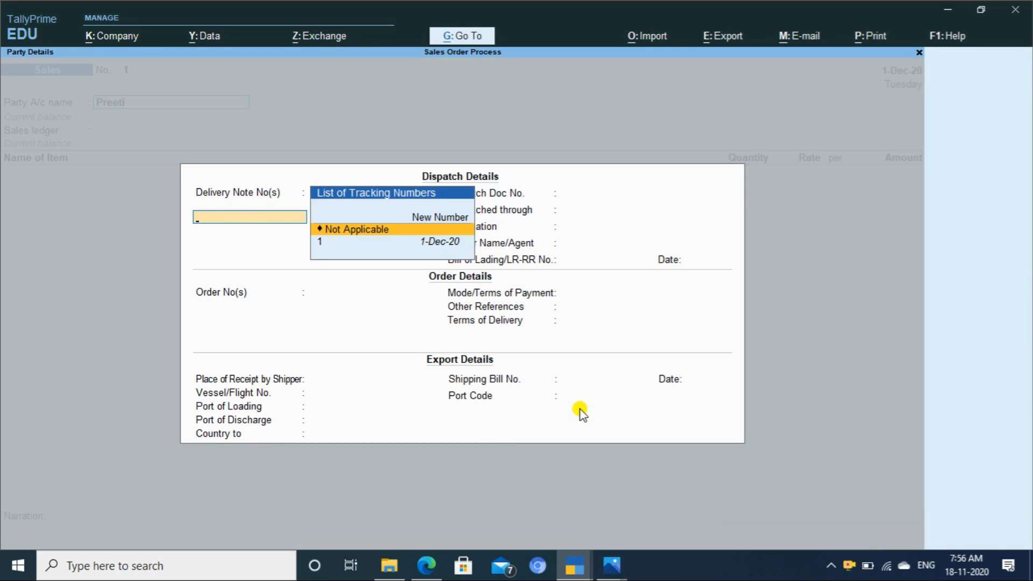
key(Return)
key(Return)
key(Return)
key(Return)
key(Return)
key(Return)
key(Return)
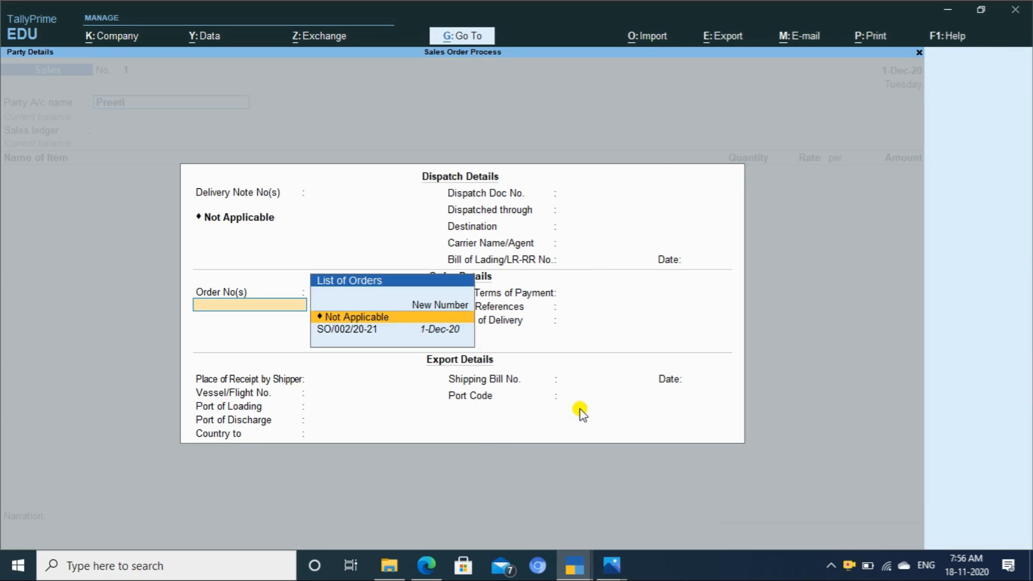
key(Down)
key(Return)
key(Return)
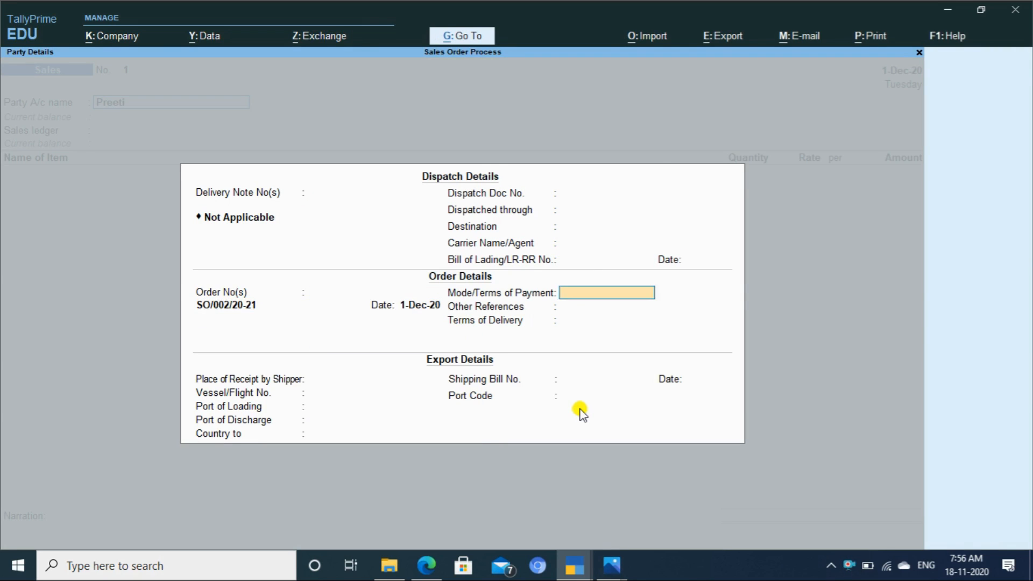
Step: Accept the remaining order and export details and the buyer's party details without changes
key(Return)
key(Return)
key(Return)
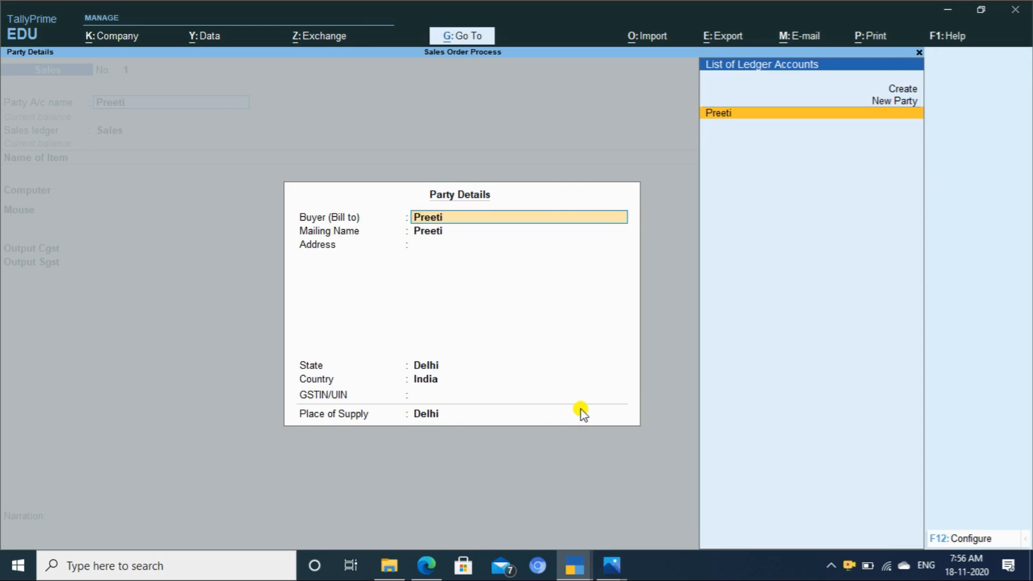
key(ctrl+a)
Step: Allocate Computer to new tracking number PR/001 against the sales order for 10 pcs at 50,000.00
key(Return)
key(Return)
key(Return)
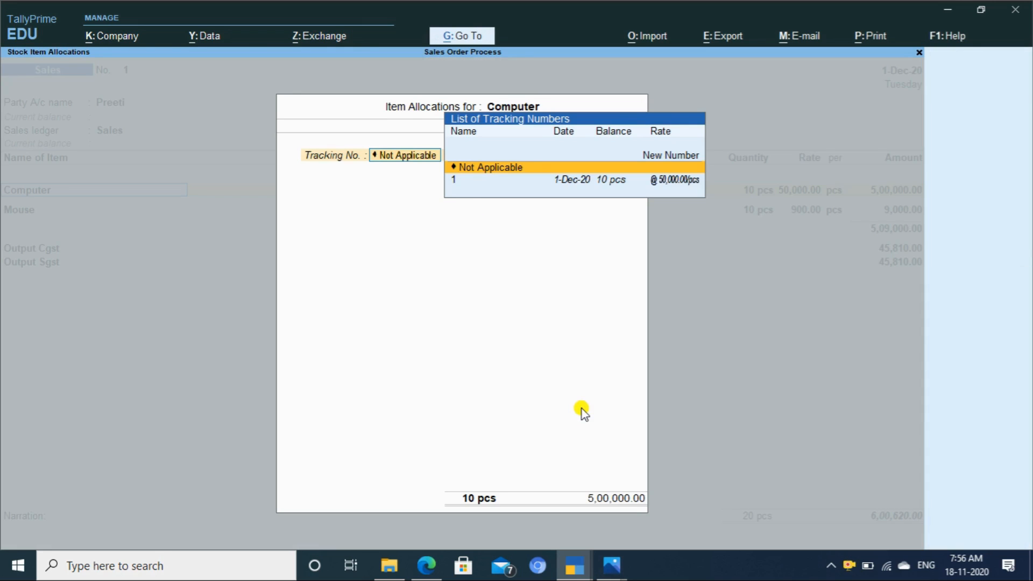
key(Down)
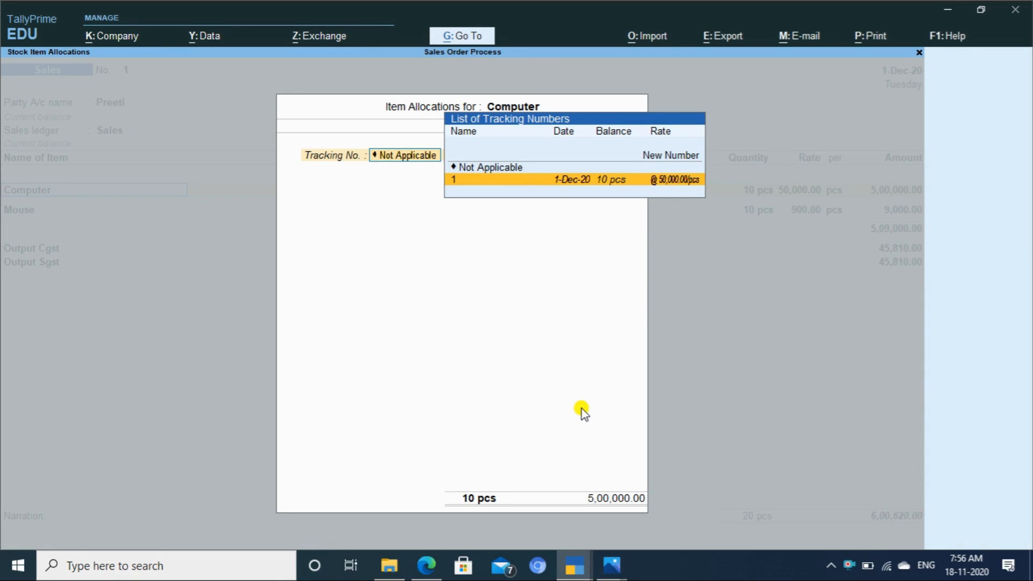
key(Up)
key(Up)
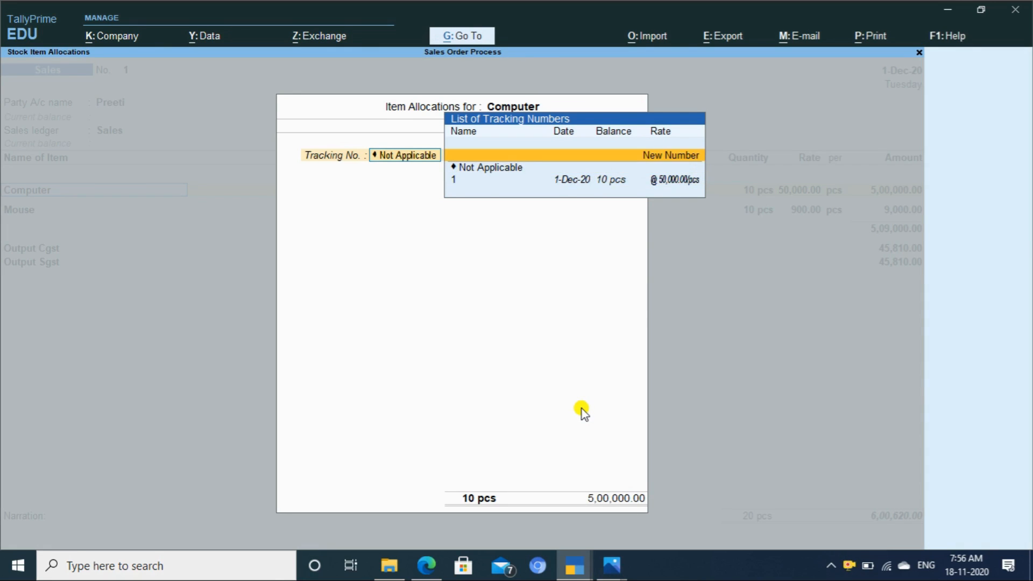
key(Return)
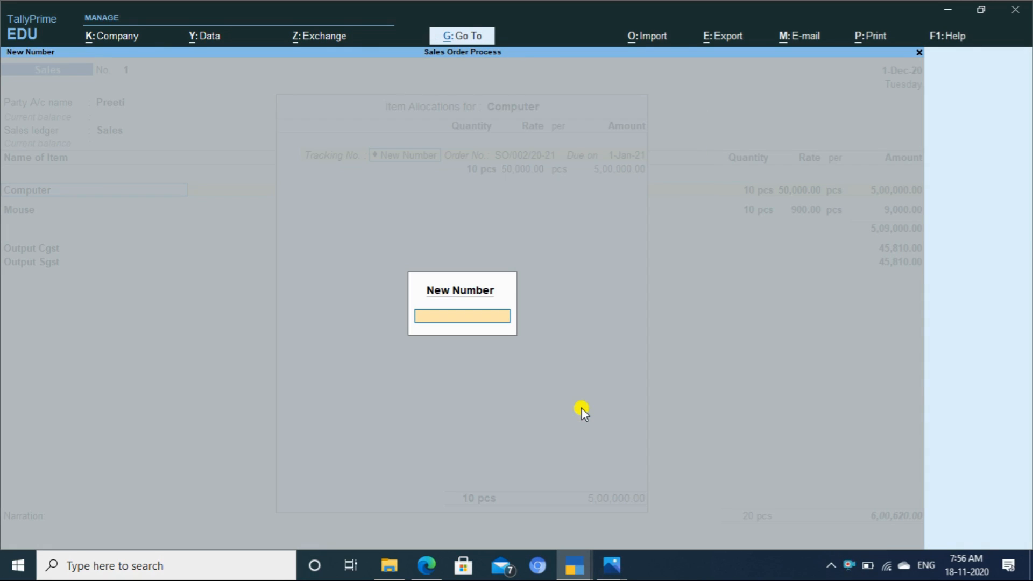
text(PR/001)
key(Return)
key(Return)
key(Return)
key(Return)
key(Return)
key(Return)
key(Return)
key(Return)
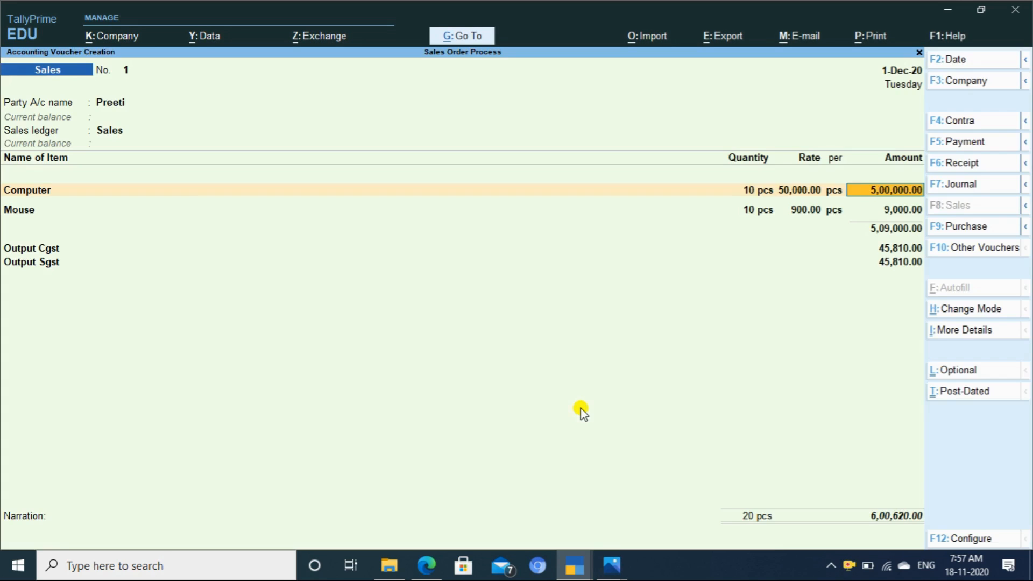
Step: Allocate Mouse to new tracking number PR/001 for 10 pcs at 900.00
key(Return)
key(Return)
key(Return)
key(Up)
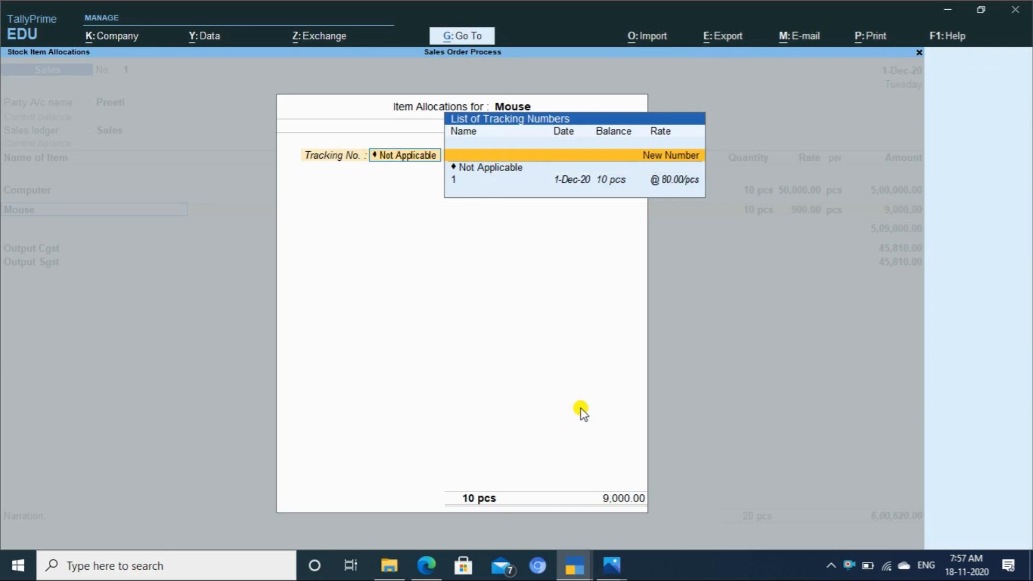
key(Return)
text(PR/001)
key(Return)
key(Return)
key(Return)
key(Return)
key(Return)
key(Return)
key(Return)
key(Return)
Step: Accept the Output Cgst and Output Sgst lines and the remaining fields of the sales voucher
key(Return)
key(Return)
key(Return)
key(Return)
key(Return)
key(Return)
key(Return)
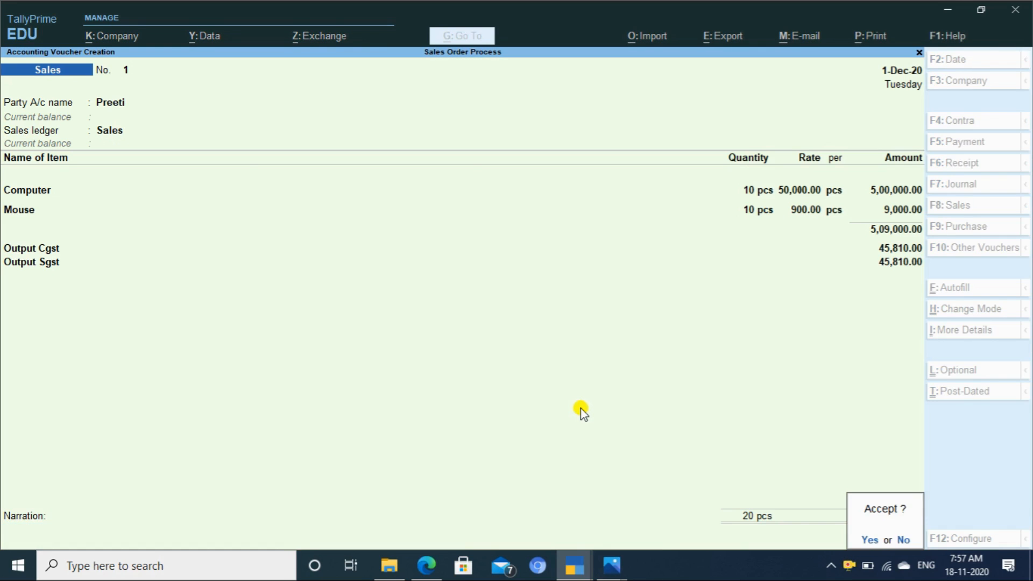
Step: Return to the narration, enter "BEING GOODS SOLD" and save the sales voucher
key(Escape)
text(BEING GOODS)
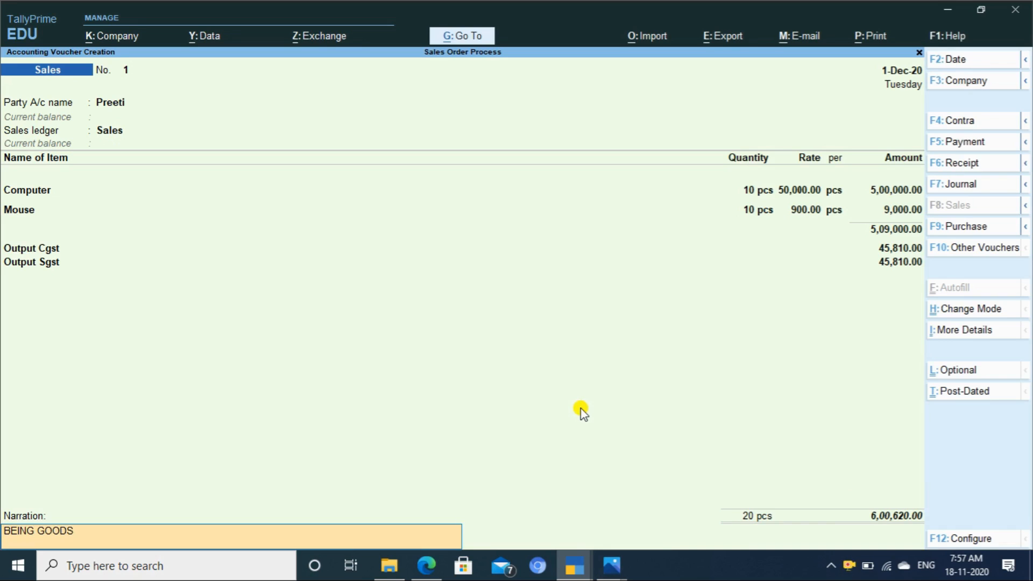
text( SOLF)
key(BackSpace)
text(D)
key(Return)
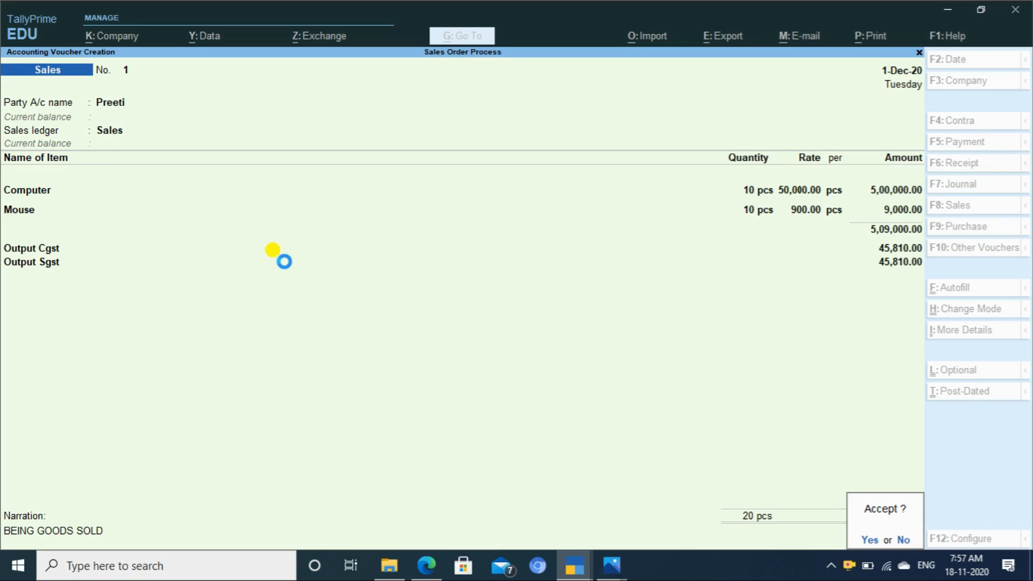
key(Return)
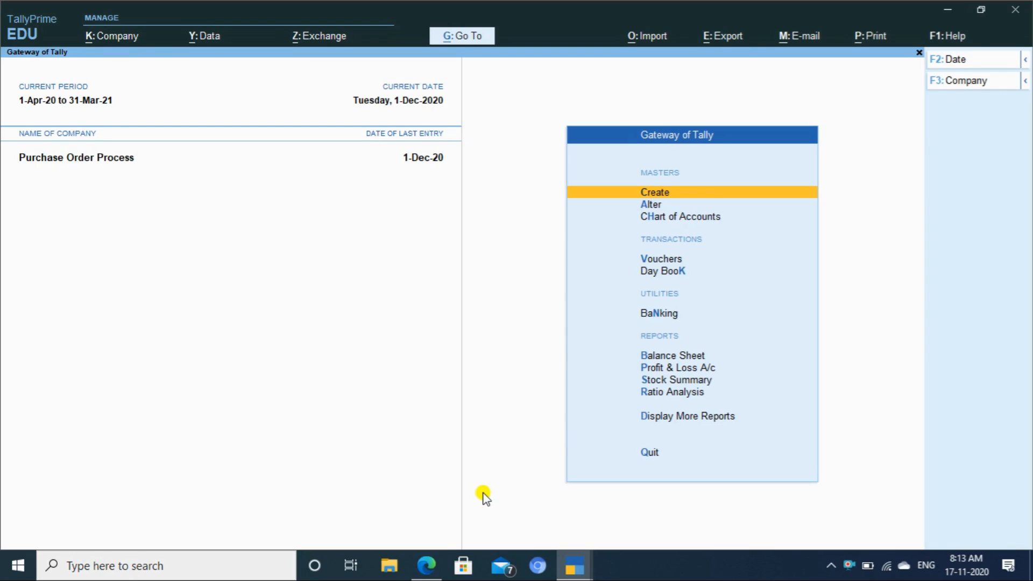
Step: View the Purchase Order Process company's Day Book from 1-Apr-20 to 1-Dec-20, then return to the Gateway of Tally
key(d)
key(d)
key(F2)
key(Return)
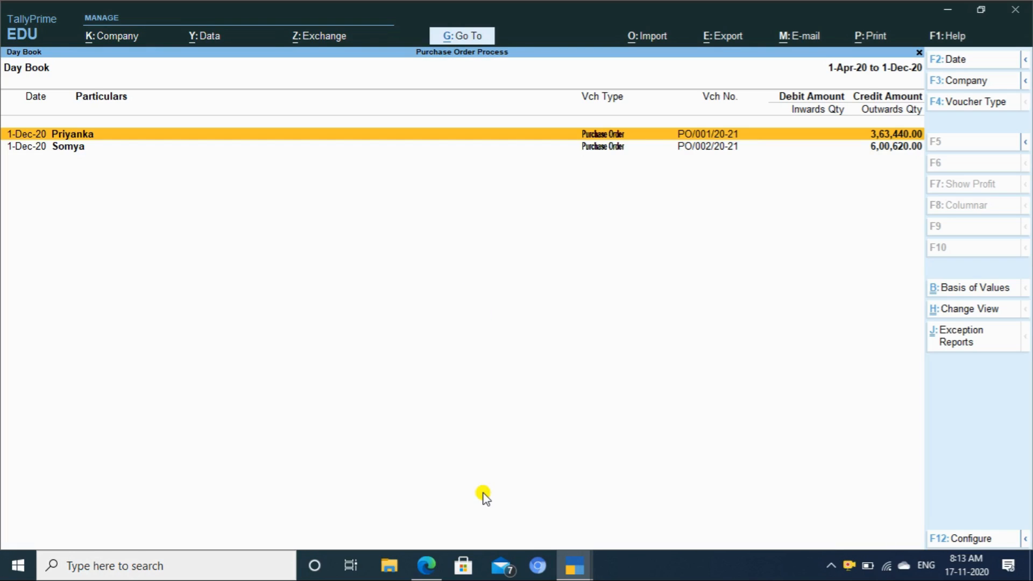
key(Escape)
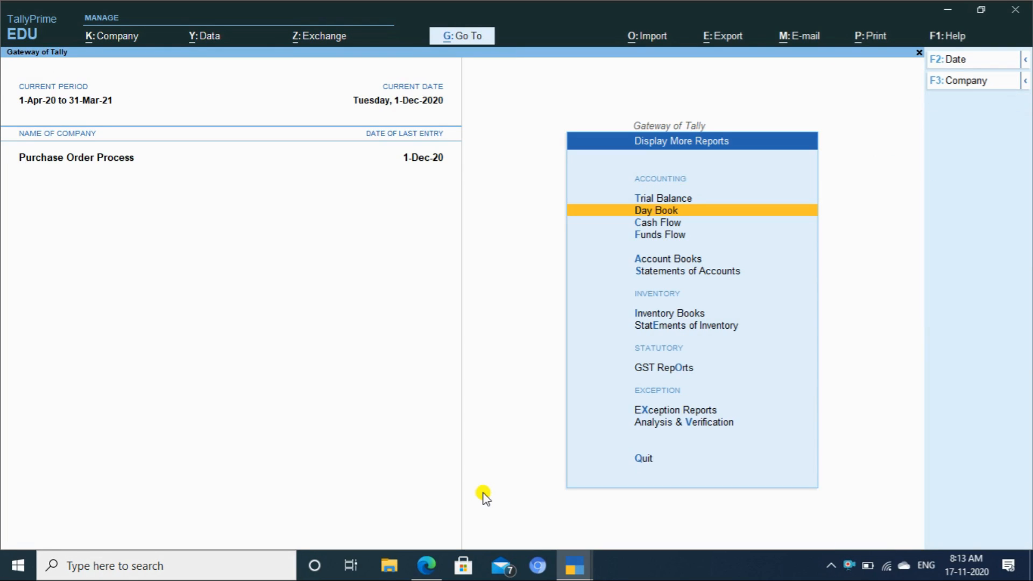
key(Escape)
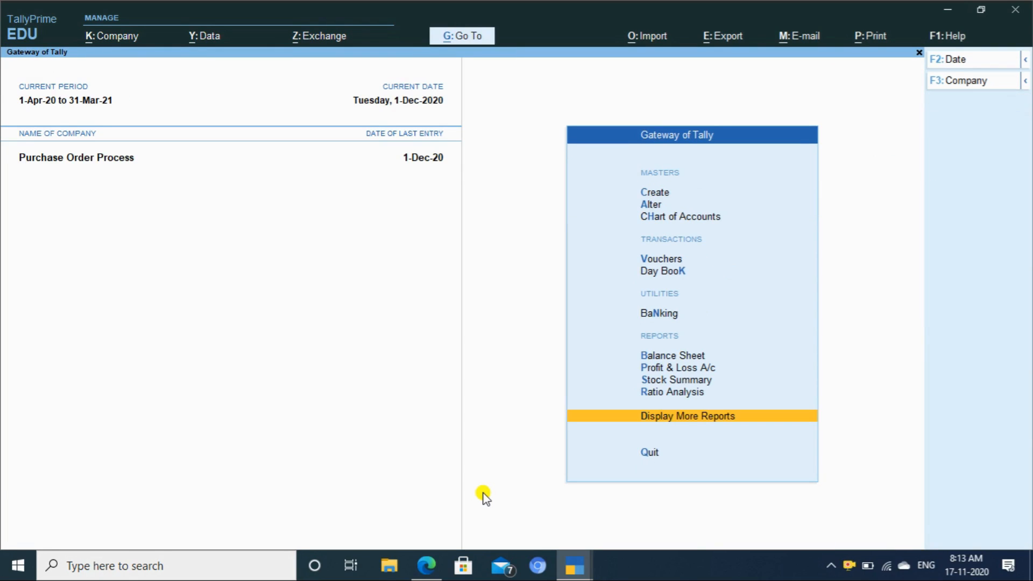
Step: Open voucher creation and include the inactive voucher types in the voucher type list
key(v)
key(F10)
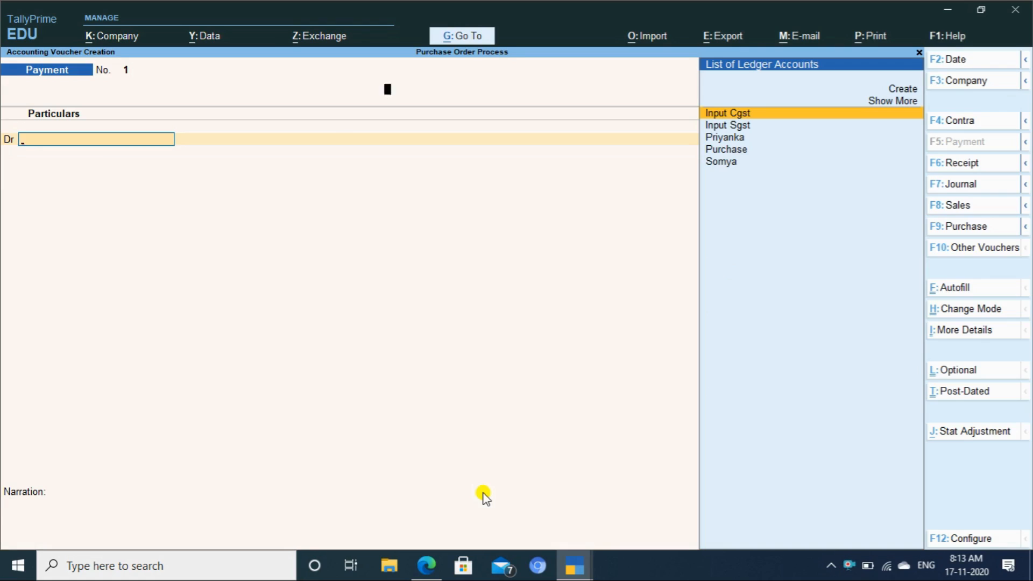
key(Up)
key(Up)
key(Up)
key(Up)
key(Up)
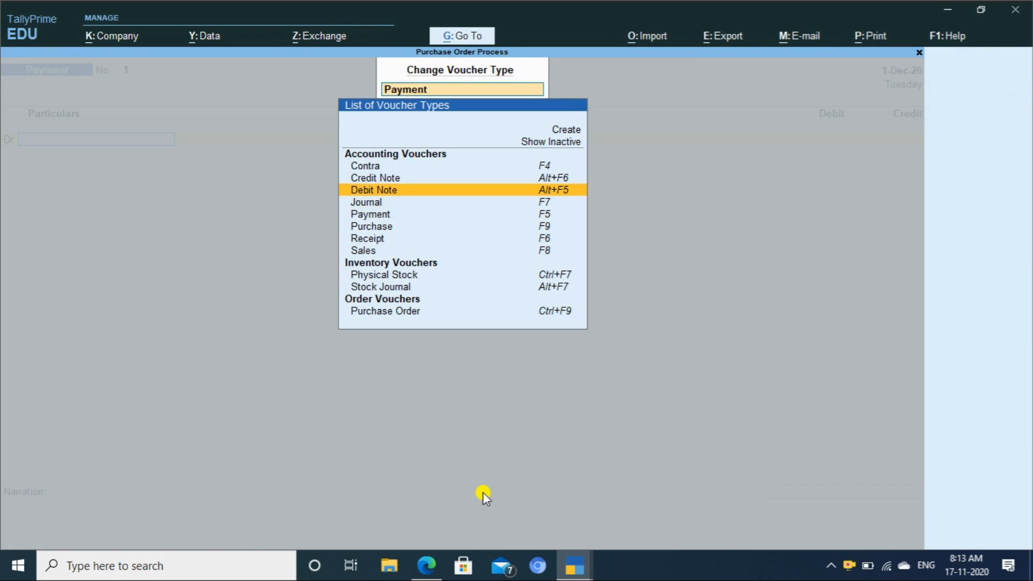
key(Return)
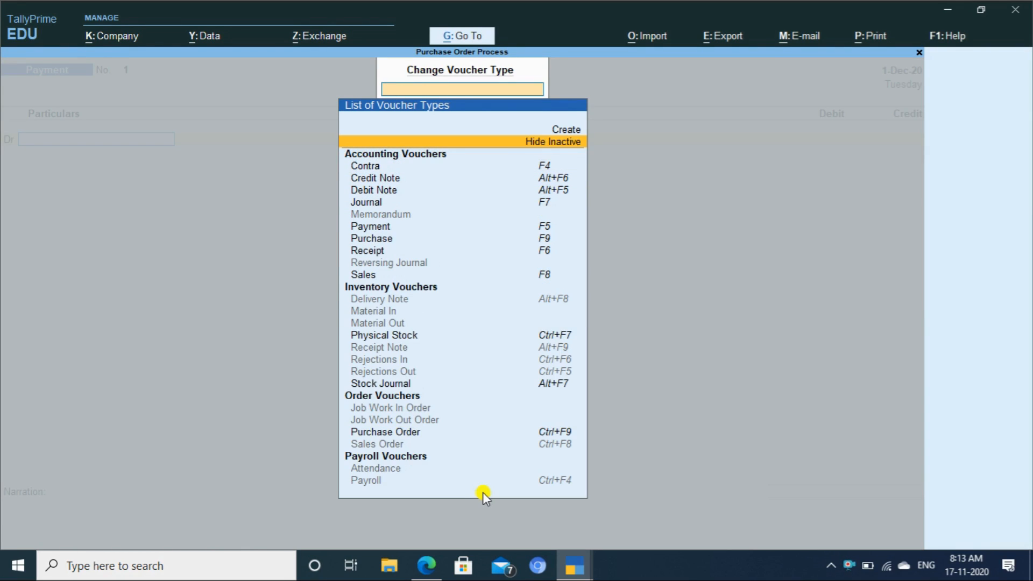
Step: Choose the inactive Receipt Note inventory voucher type and activate it
key(Down)
key(Down)
key(Down)
key(Down)
key(Down)
key(Down)
key(Down)
key(Down)
key(Down)
key(Down)
key(Down)
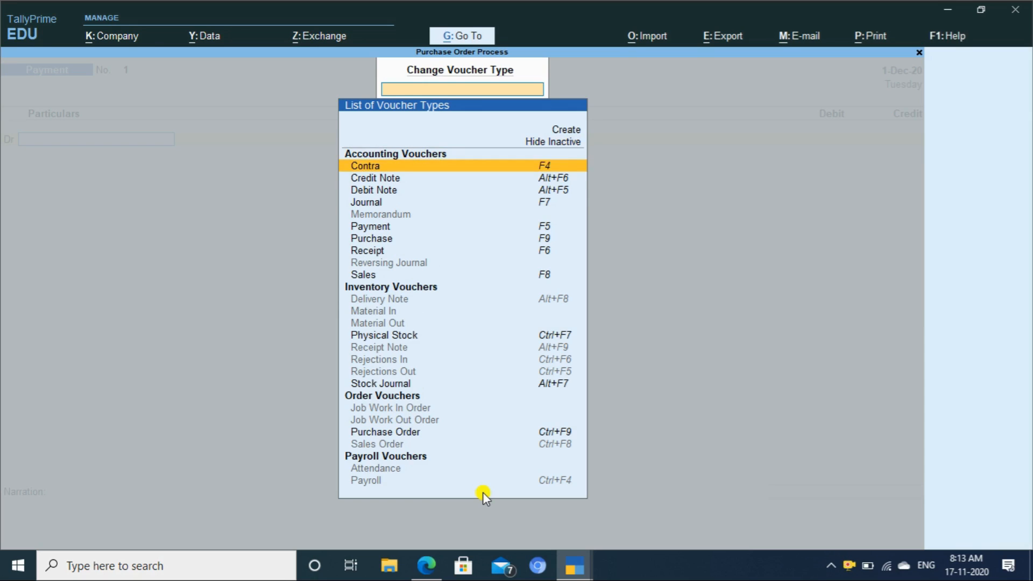
key(Down)
key(Down)
key(Down)
key(Down)
key(Down)
key(Down)
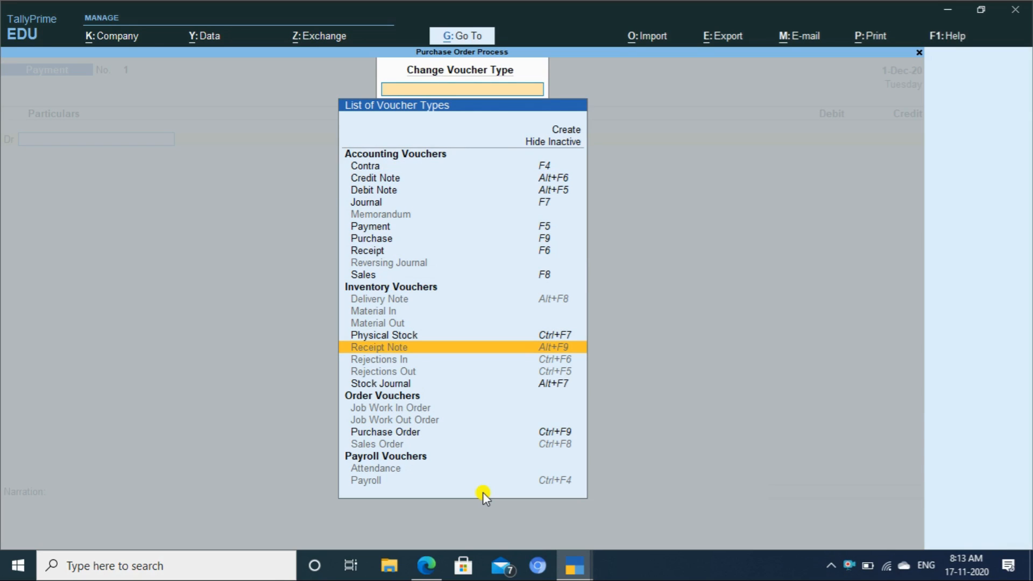
key(Return)
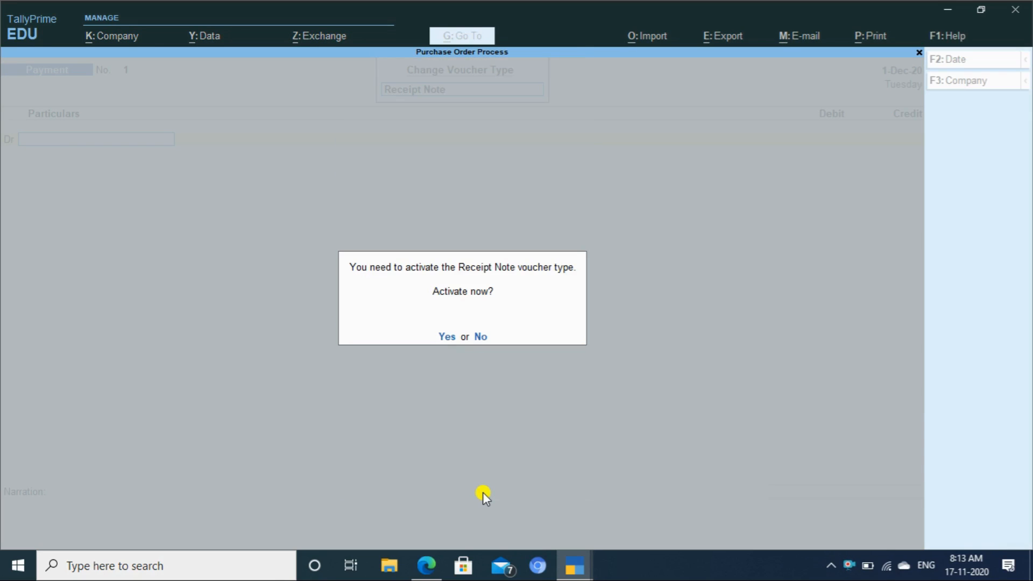
key(y)
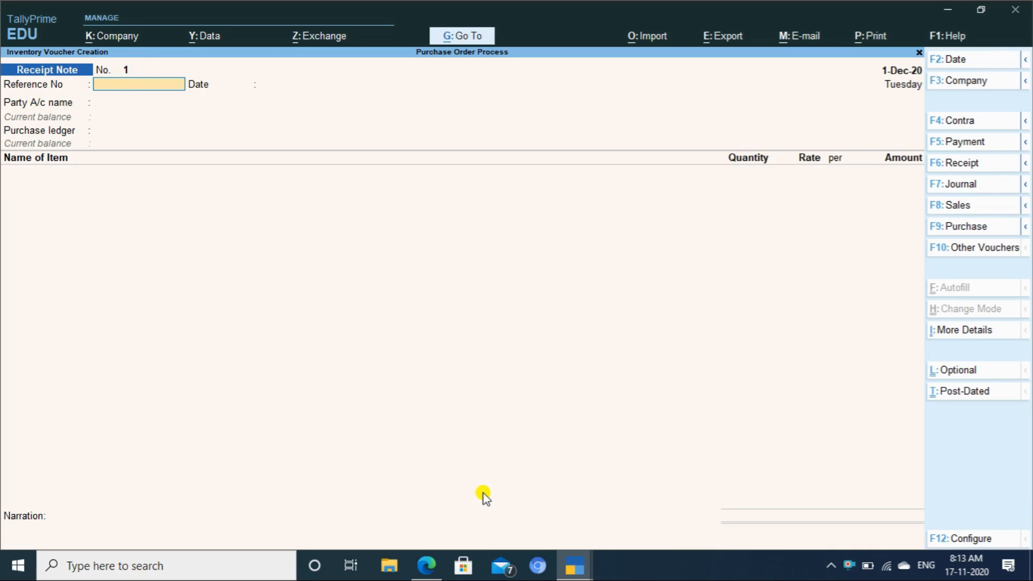
Step: Enter reference number 001 on the receipt note, keep the date 1-Dec-20 and choose the supplier's party account
text(001)
key(Return)
key(Return)
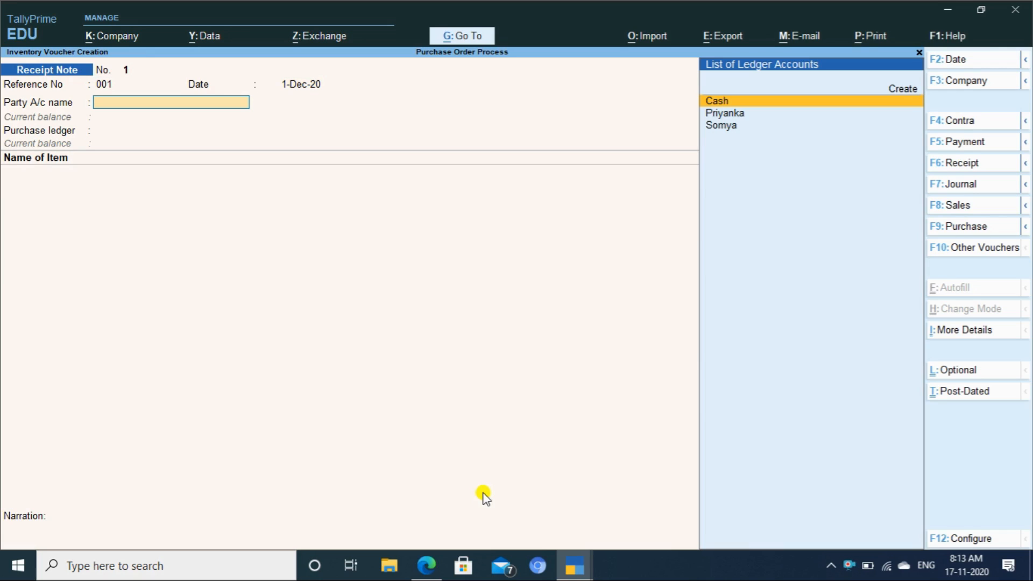
text(Pr)
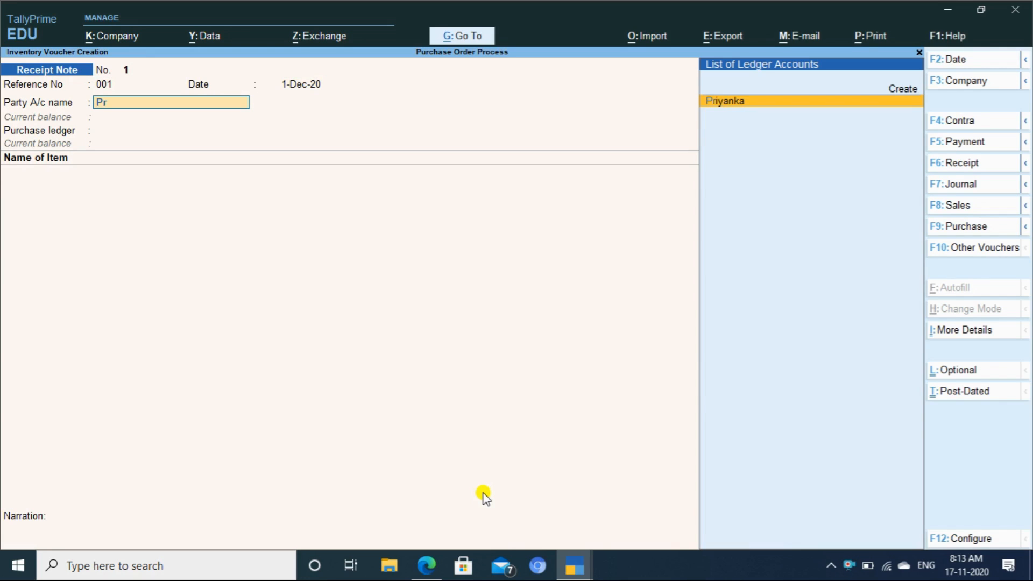
key(Return)
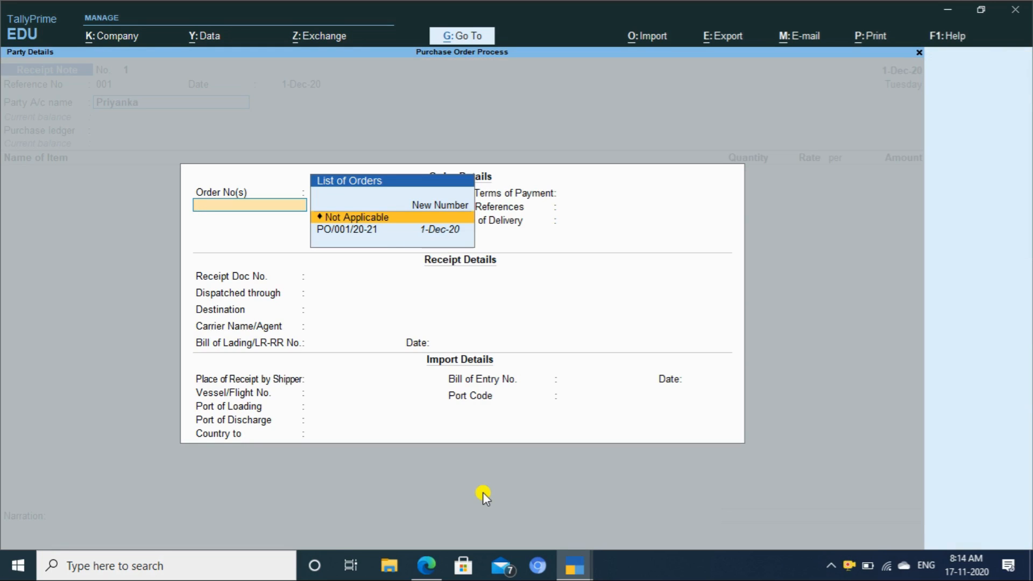
Step: Link the receipt note to purchase order PO/001/20-21, leaving the other order, receipt and import details blank
key(Down)
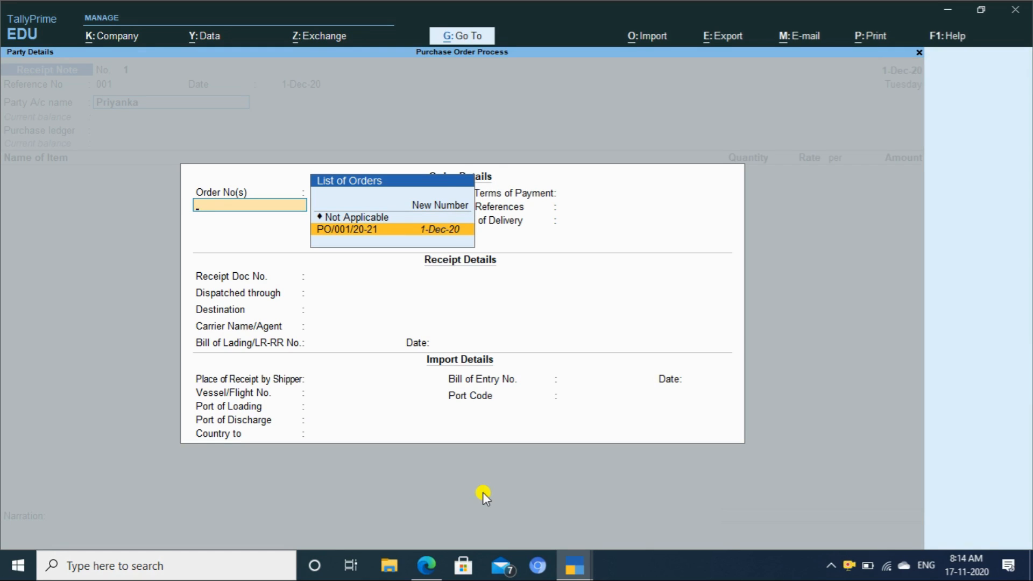
key(Return)
key(Return)
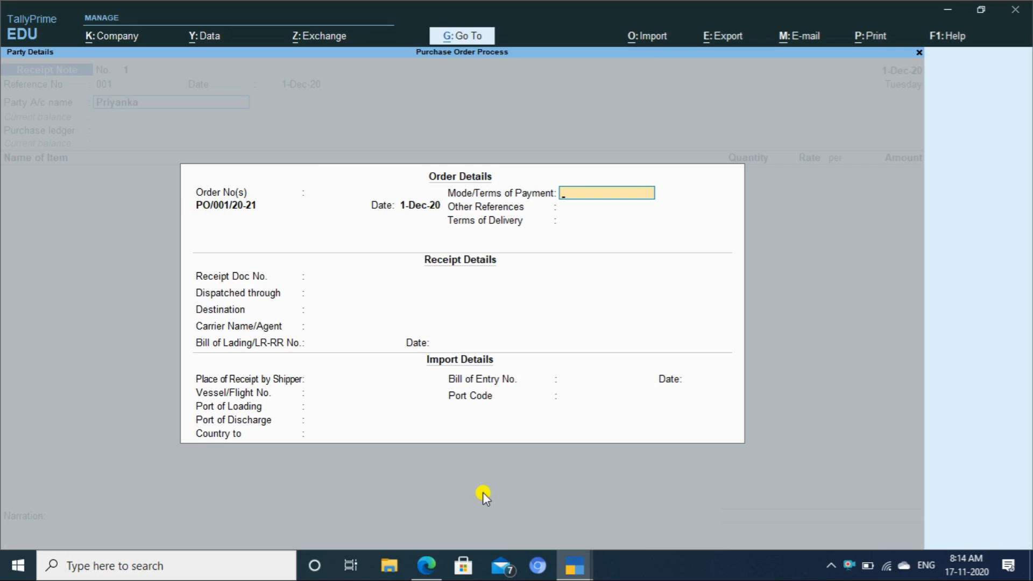
key(Return)
key(Return)
key(Return)
key(Return)
key(Return)
key(Return)
key(Return)
key(Return)
key(Return)
key(Return)
key(Return)
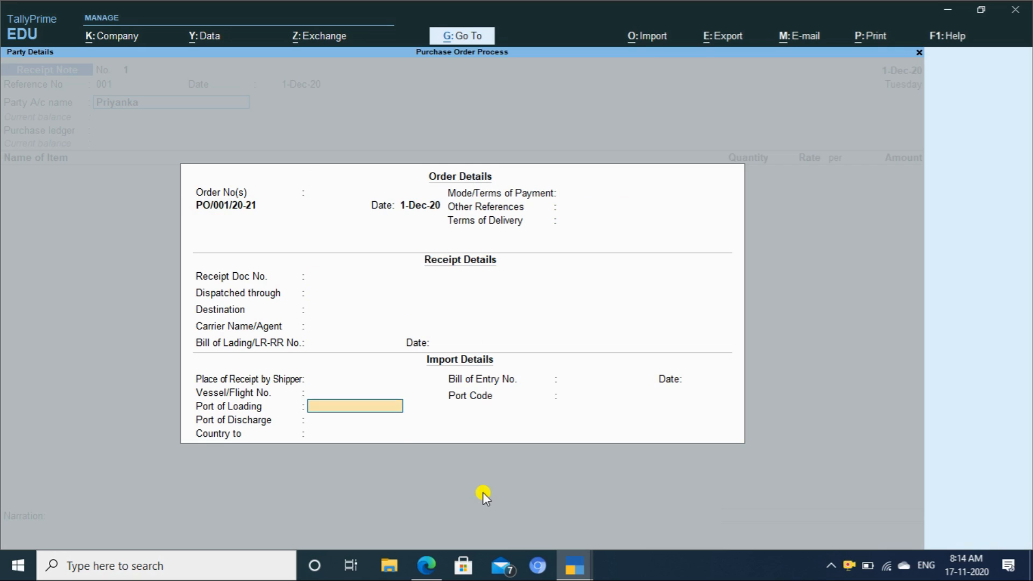
key(Return)
key(Return)
key(Return)
key(Return)
key(Return)
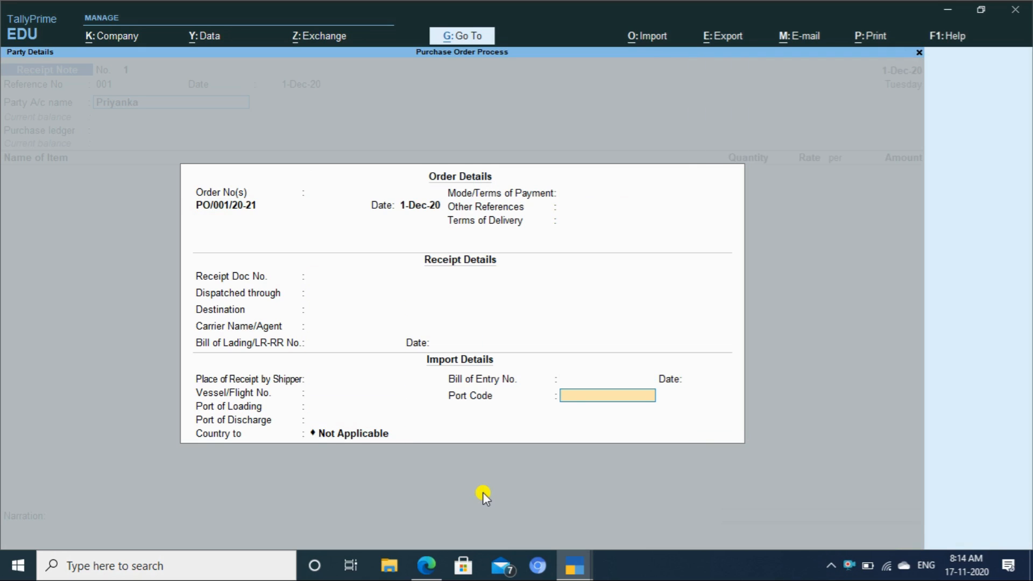
Step: Accept the supplier's party details and keep Purchase as the purchase ledger
key(Return)
key(Return)
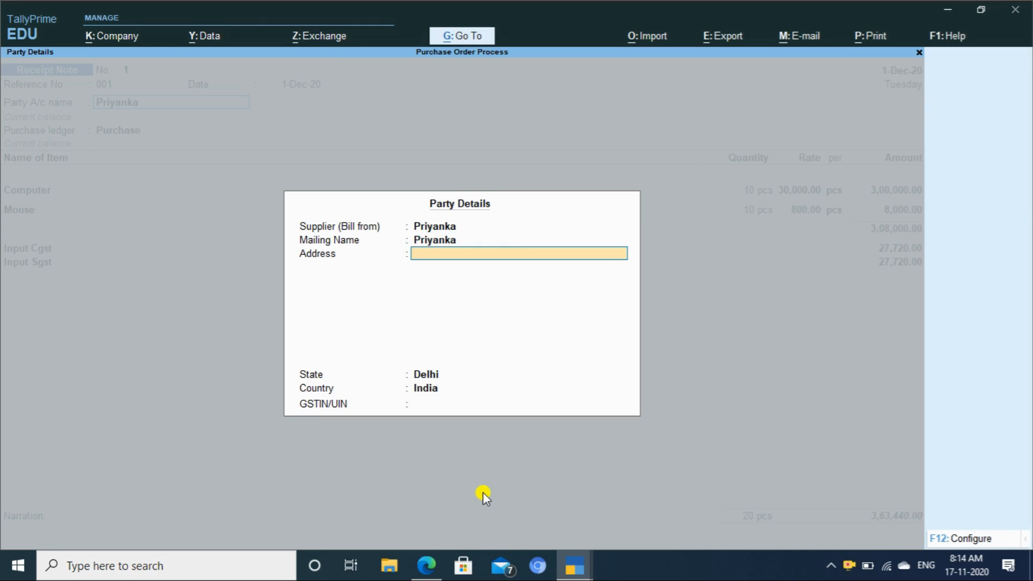
key(ctrl+a)
key(Return)
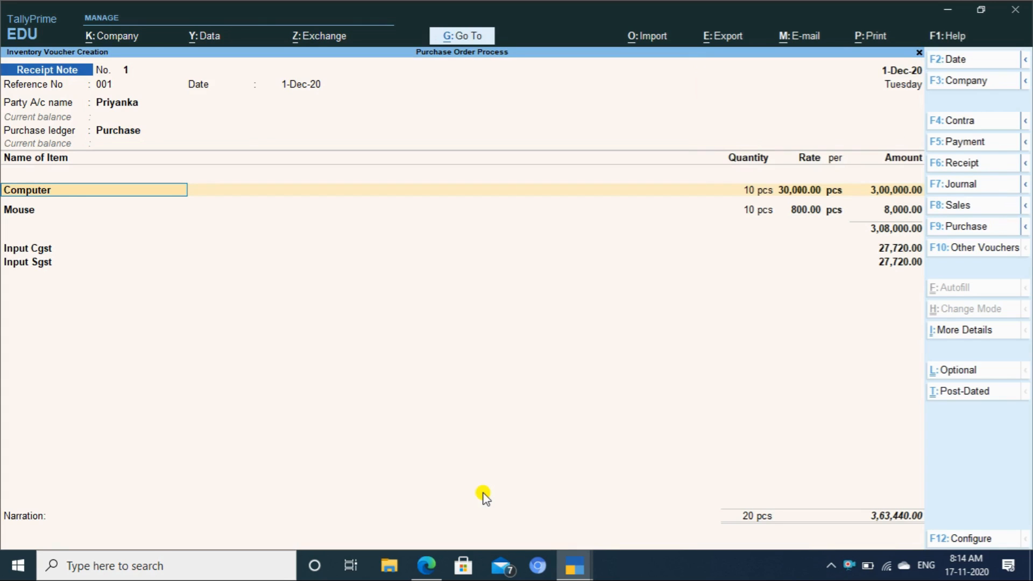
Step: Allocate the Computer item to tracking number 001 and order PO/001/20-21, with 10 pcs at a rate of 30,000
key(Return)
key(Return)
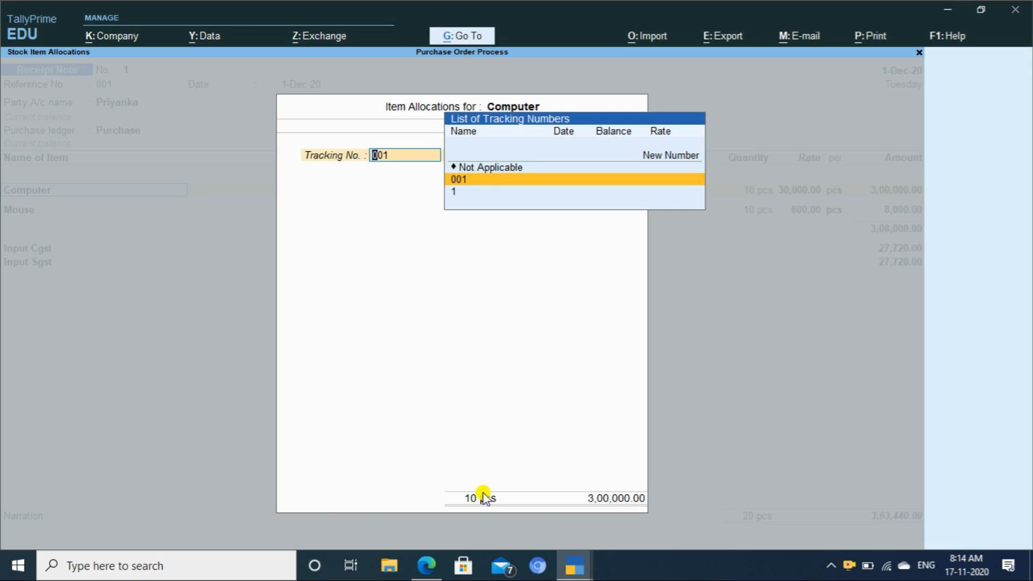
key(Up)
key(Up)
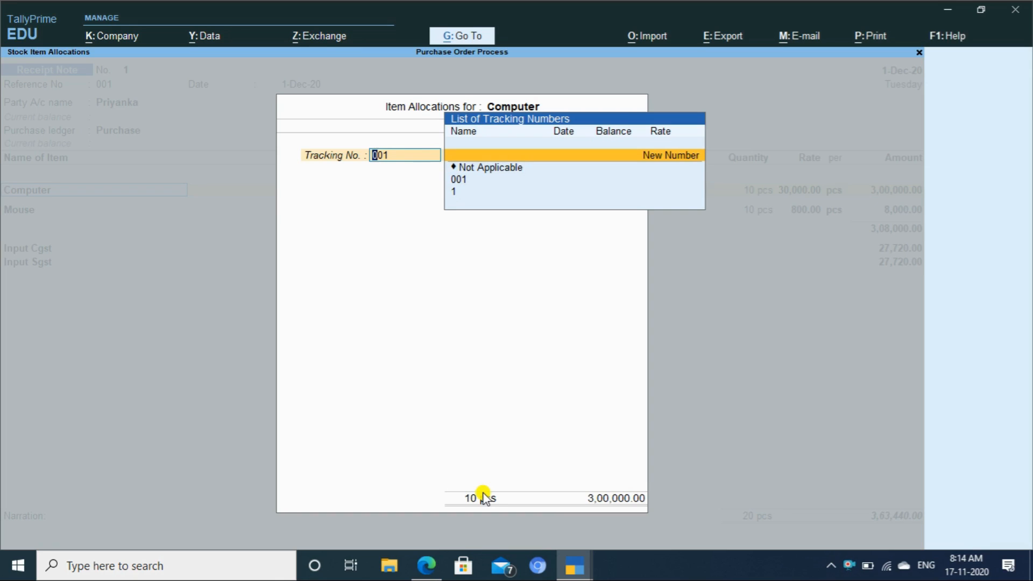
key(Down)
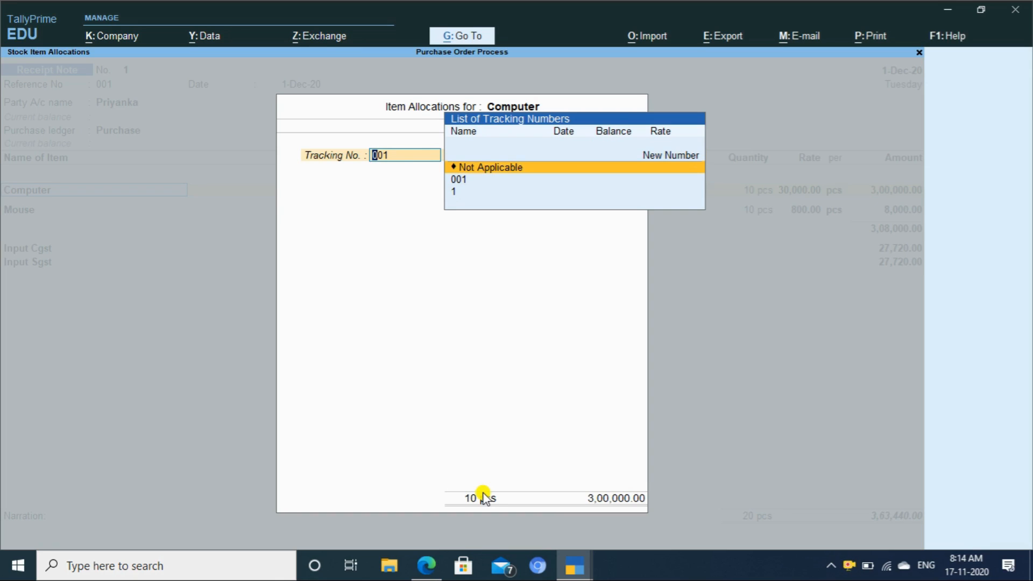
key(Down)
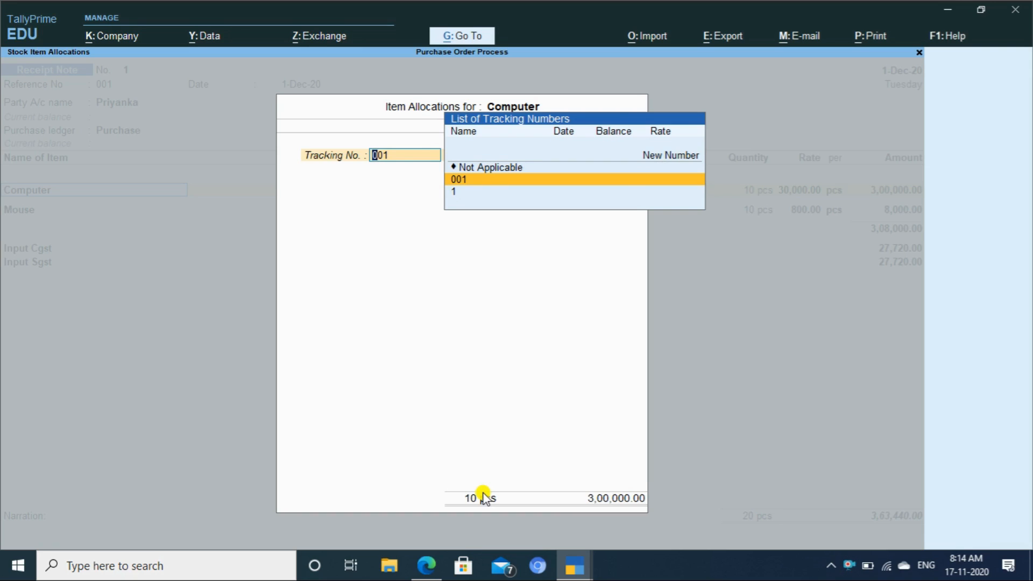
key(Return)
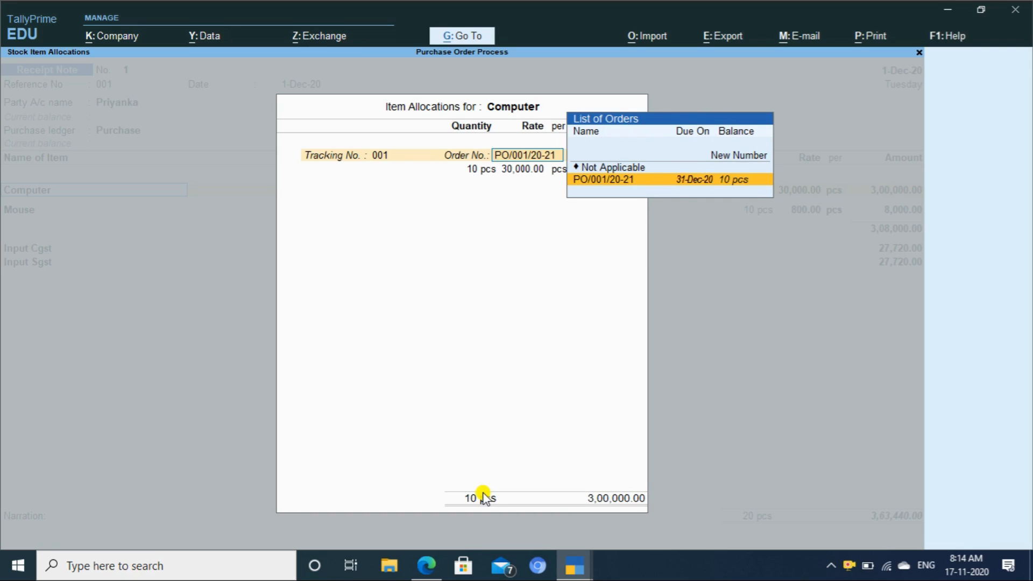
key(Return)
key(Return)
key(Return)
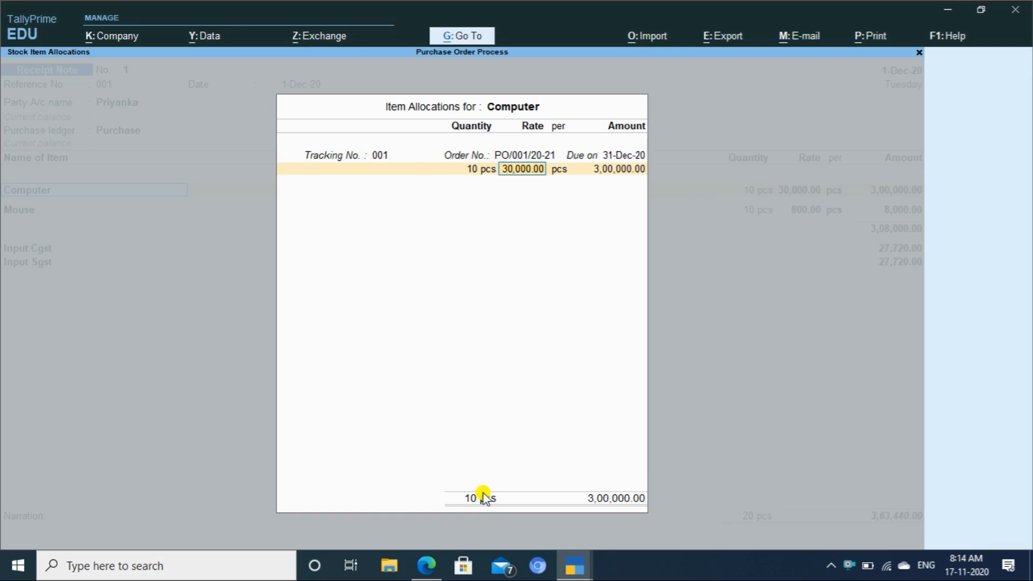
key(Return)
key(Return)
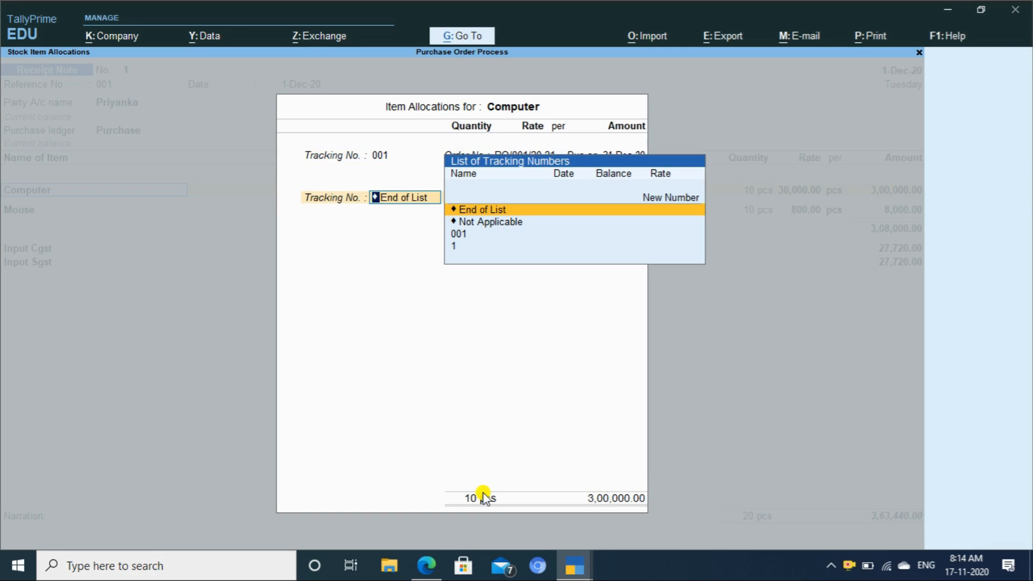
key(Return)
Step: Accept the Mouse item and its allocation with 10 pcs at a rate of 800
key(Return)
key(Return)
key(Return)
key(Return)
key(Return)
key(Return)
key(Return)
key(Return)
key(Return)
key(Return)
key(Return)
key(Return)
key(Return)
key(Return)
key(Return)
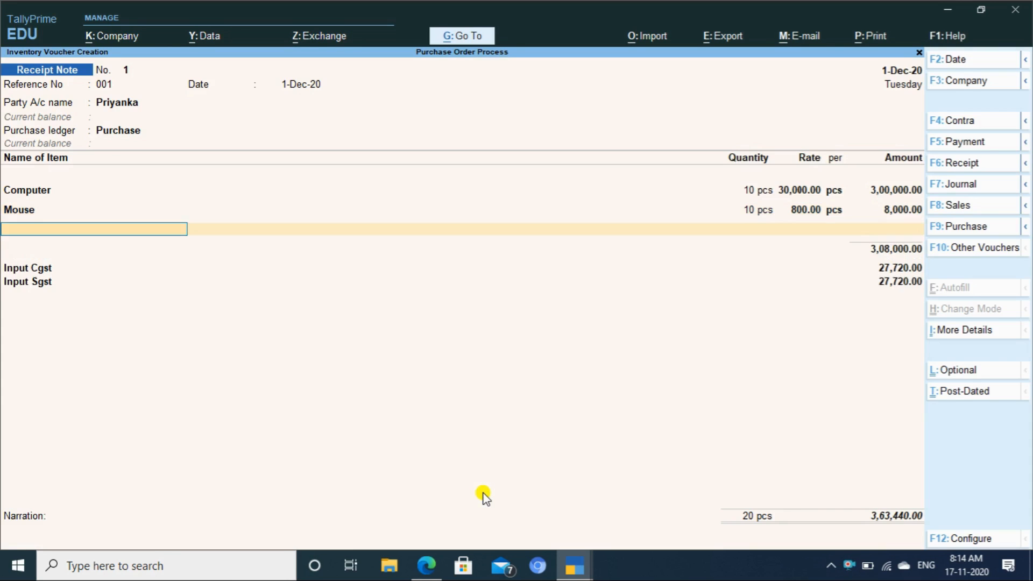
Step: End the item list, keep the Input Cgst and Input Sgst lines and save the receipt note without a narration
key(Return)
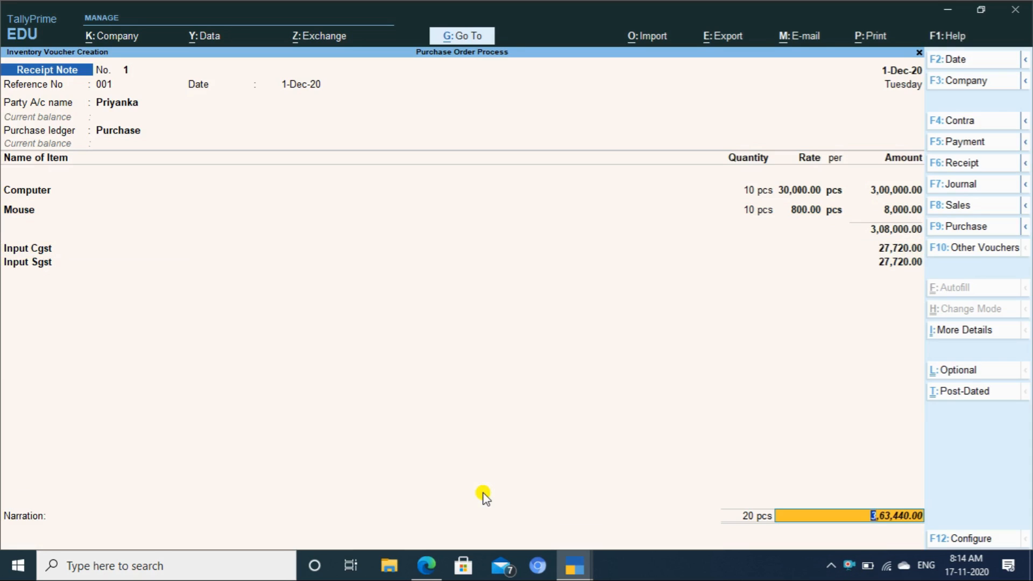
key(Return)
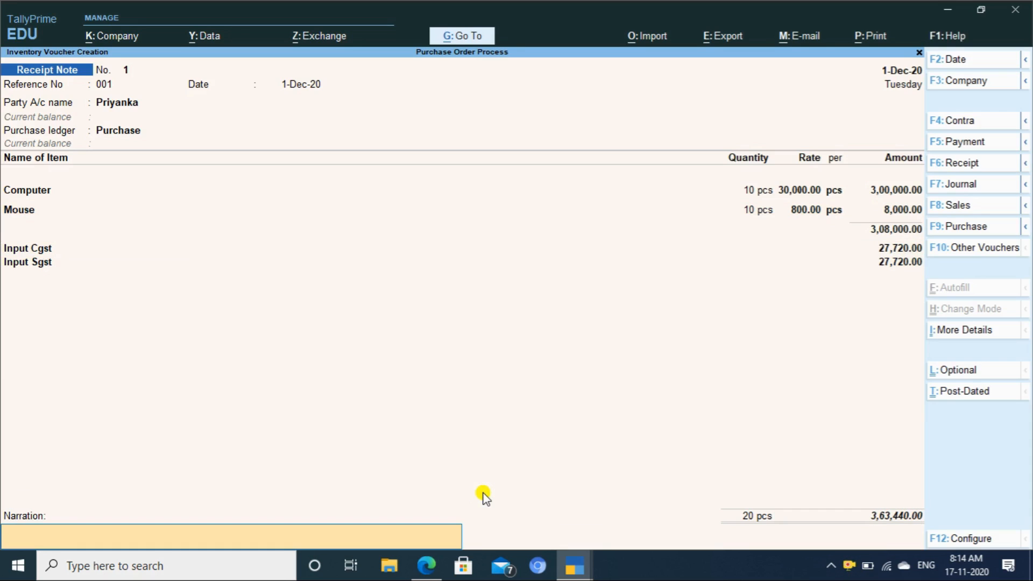
key(Return)
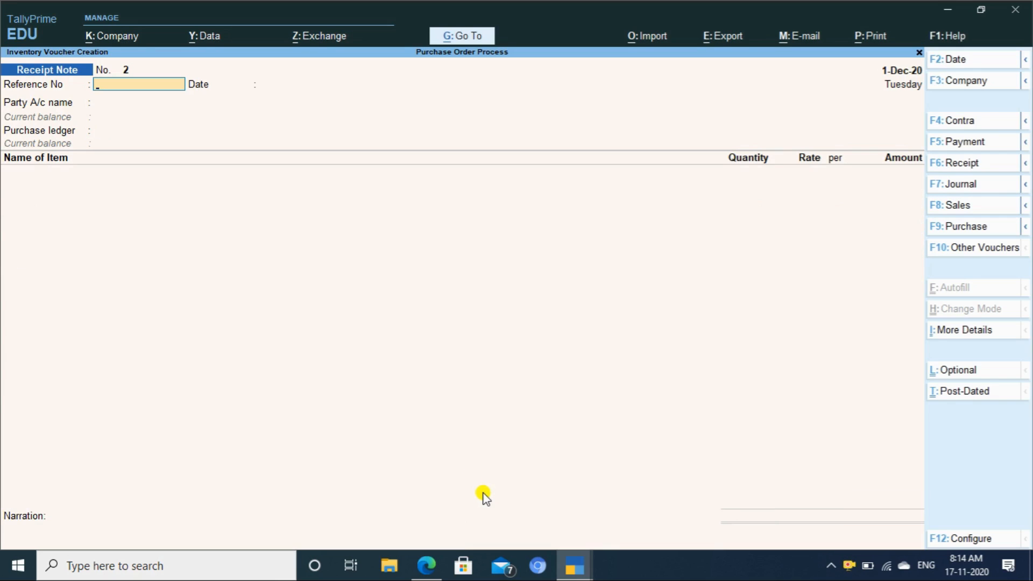
Step: Switch to the other TallyPrime window with the Sales Order Process company
key(alt+Tab)
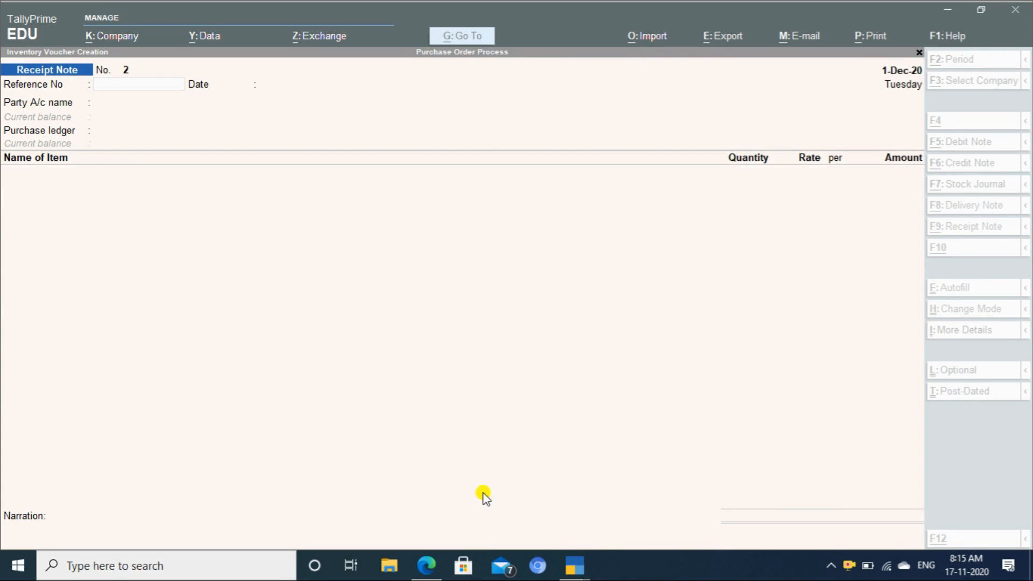
click(576, 568)
click(635, 509)
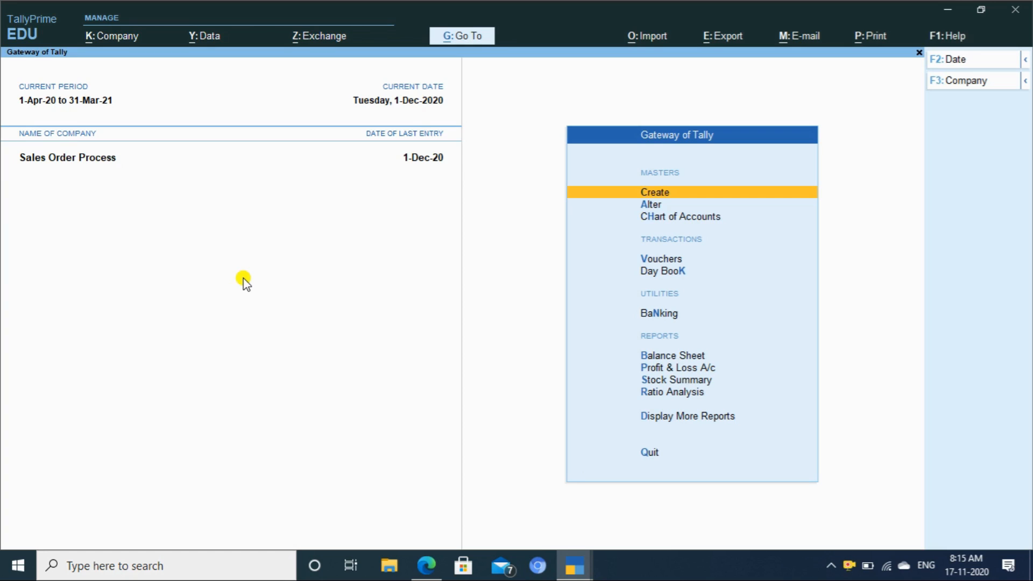
Step: Open voucher creation in the Sales Order Process company and include the inactive voucher types in the voucher type list
key(v)
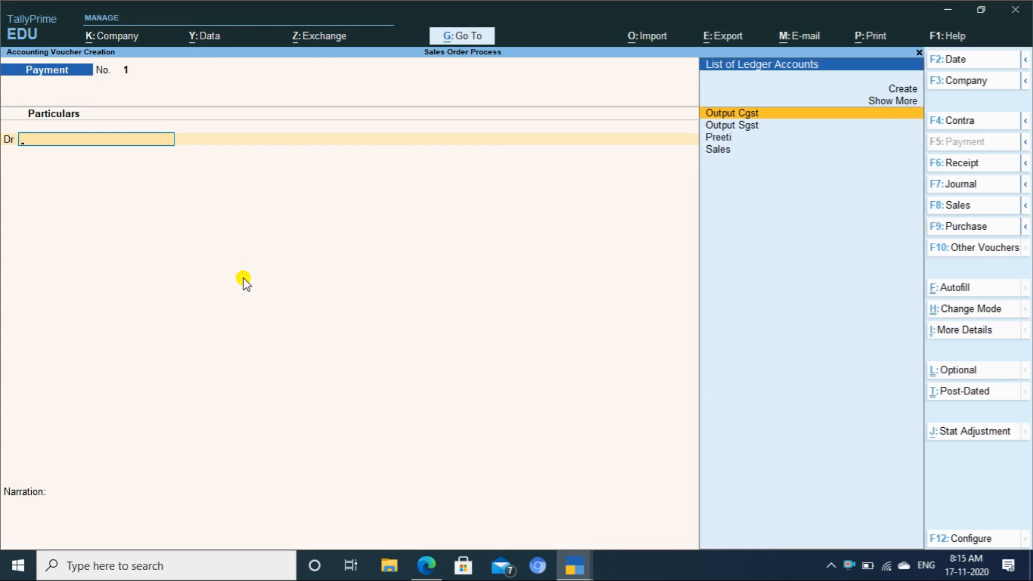
key(F10)
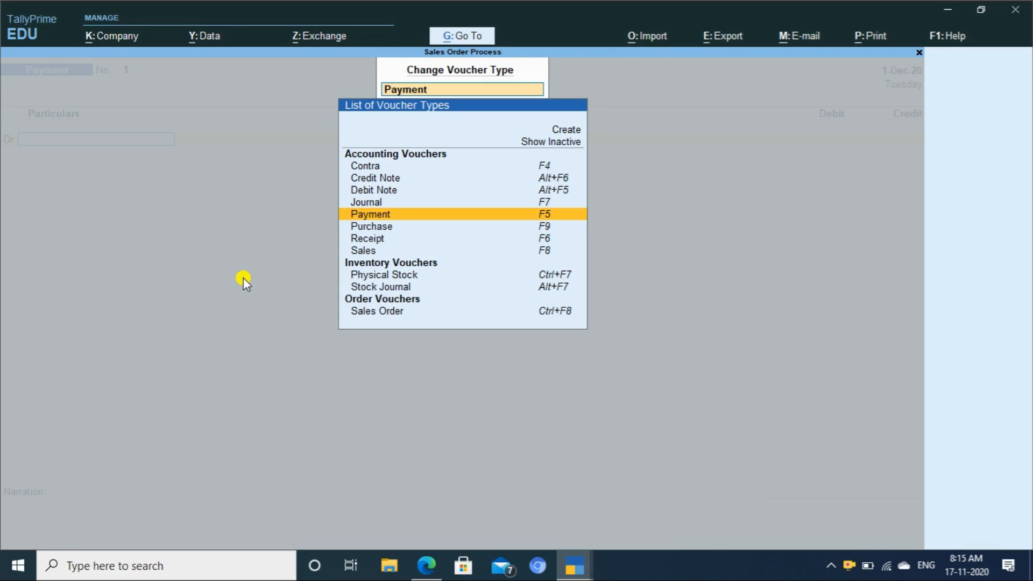
key(Up)
key(Up)
key(Up)
key(Up)
key(Up)
key(Up)
key(Return)
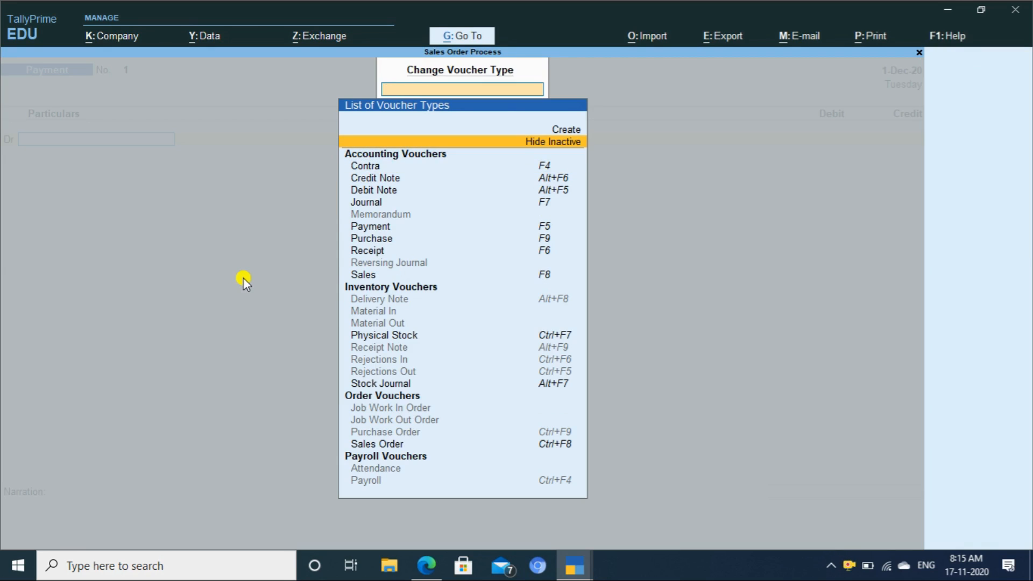
Step: Choose the inactive Delivery Note inventory voucher type and activate it
key(Down)
key(Down)
key(Down)
key(Down)
key(Down)
key(Down)
key(Down)
key(Down)
key(Down)
key(Down)
key(Down)
key(Down)
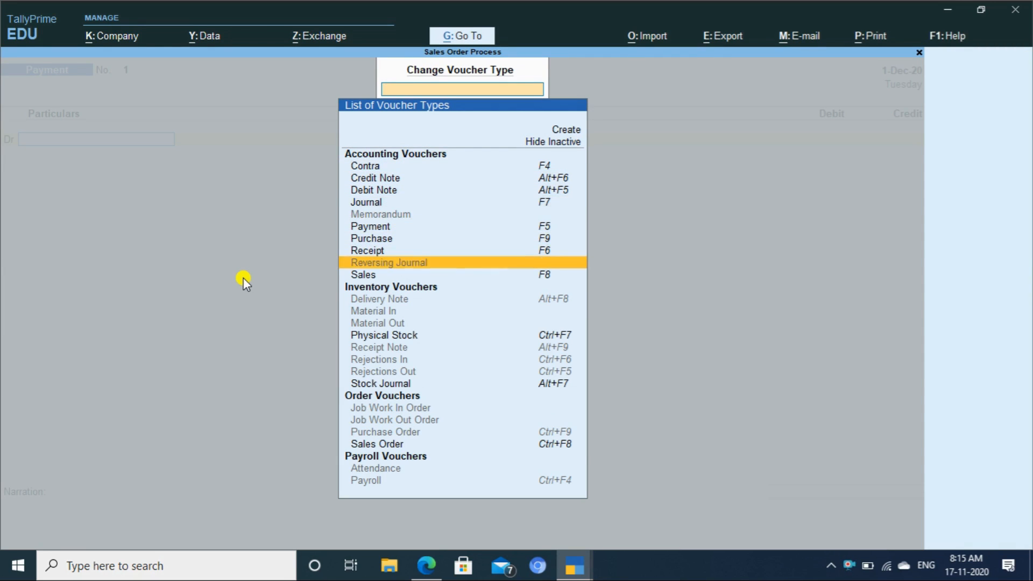
key(Down)
key(Return)
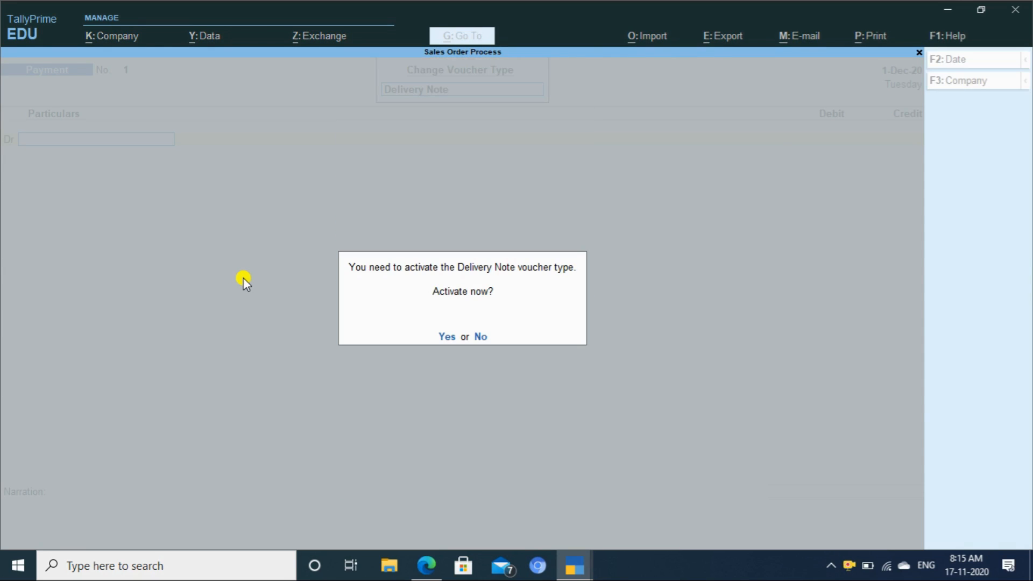
key(y)
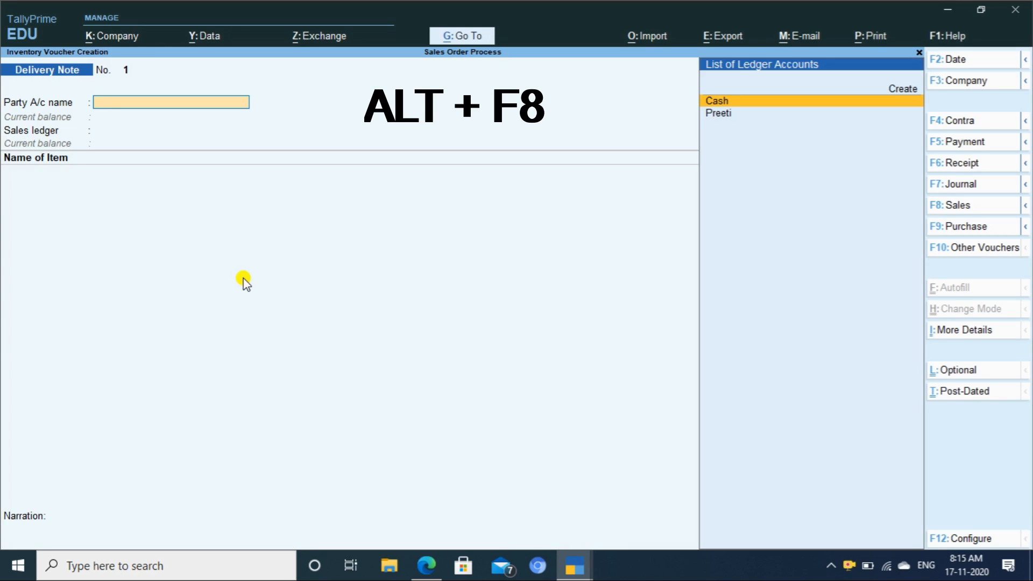
Step: Choose the customer's party account and sales order SO/001/20-21 for the delivery note, keeping the default party details
key(Down)
key(Return)
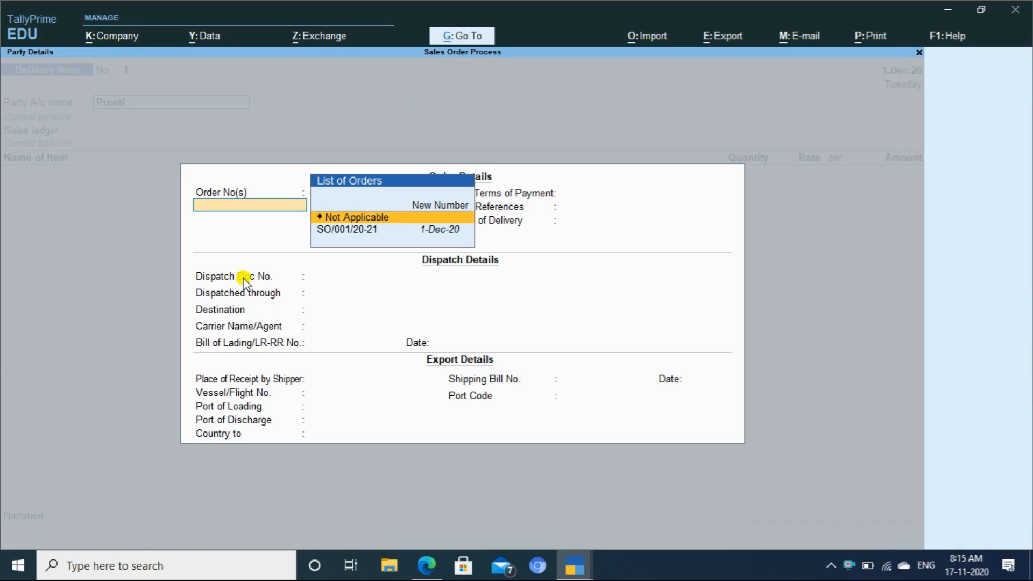
key(Down)
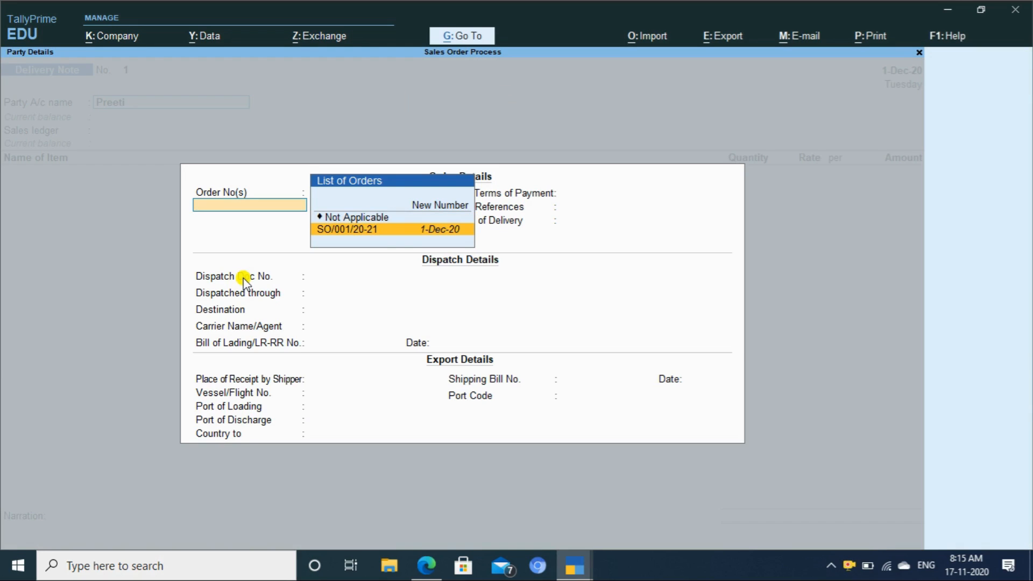
key(Return)
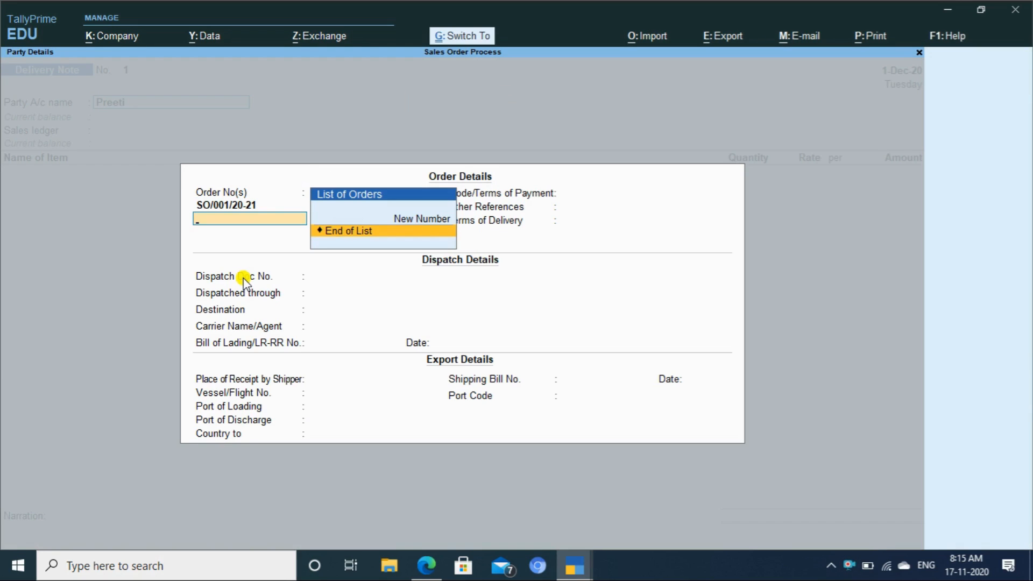
key(Return)
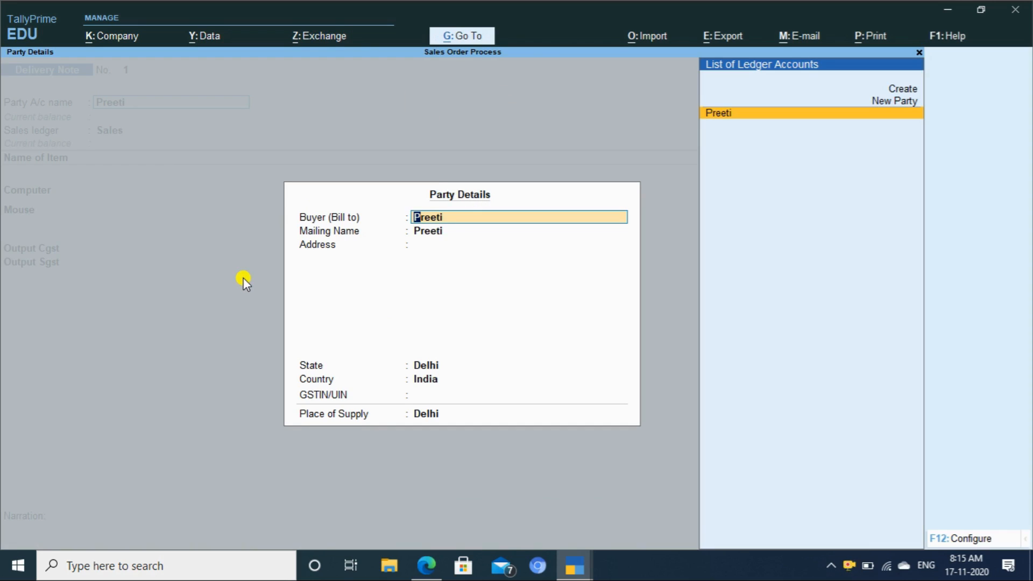
key(ctrl+a)
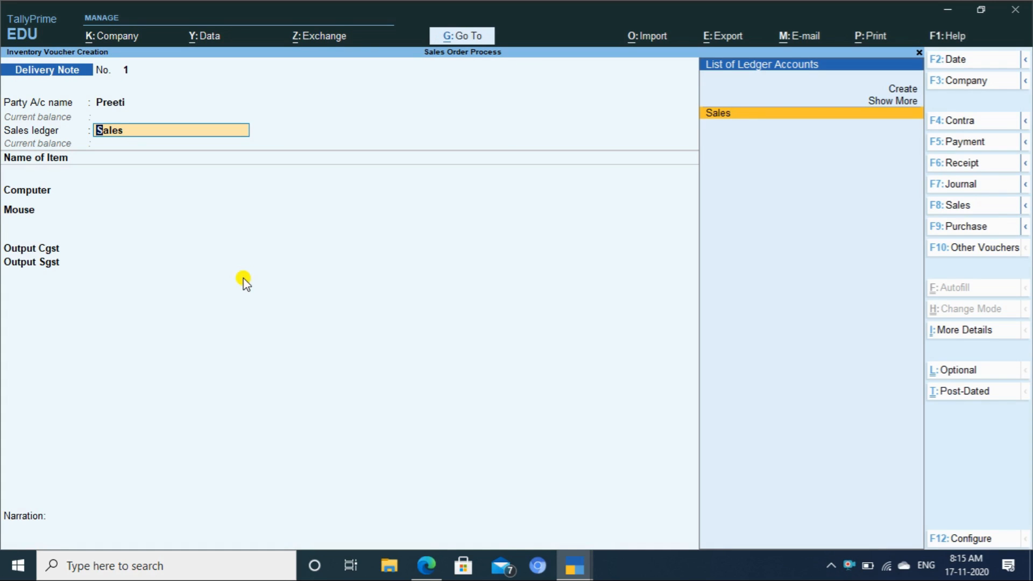
Step: Keep Sales as the delivery note's sales ledger and open the item allocations for Computer without a description
key(Return)
key(Return)
key(Return)
key(Return)
key(BackSpace)
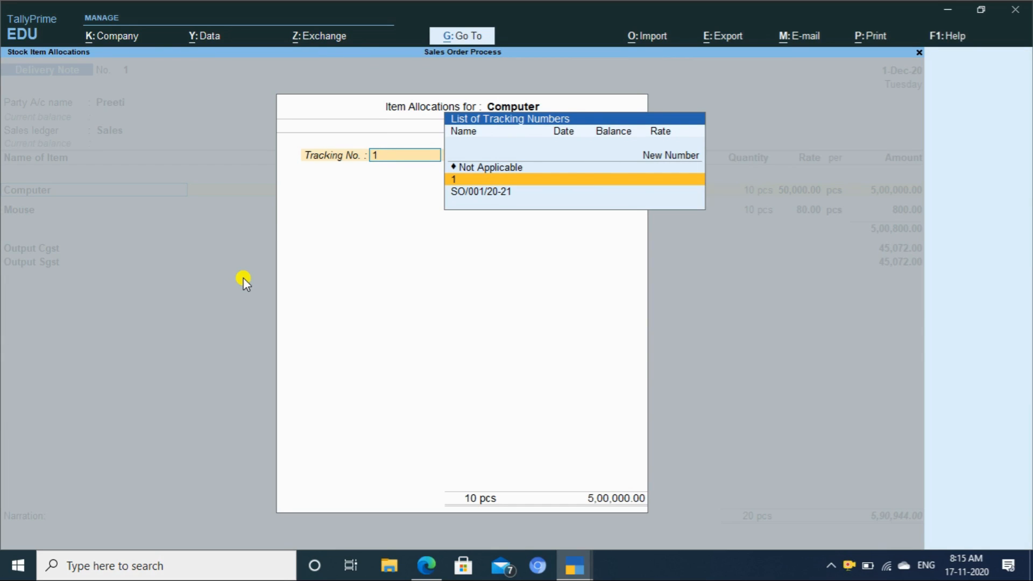
Step: Allocate 10 pcs of Computer at 50,000.00 to tracking number 1 and order SO/001/20-21, and end its allocation list
key(Return)
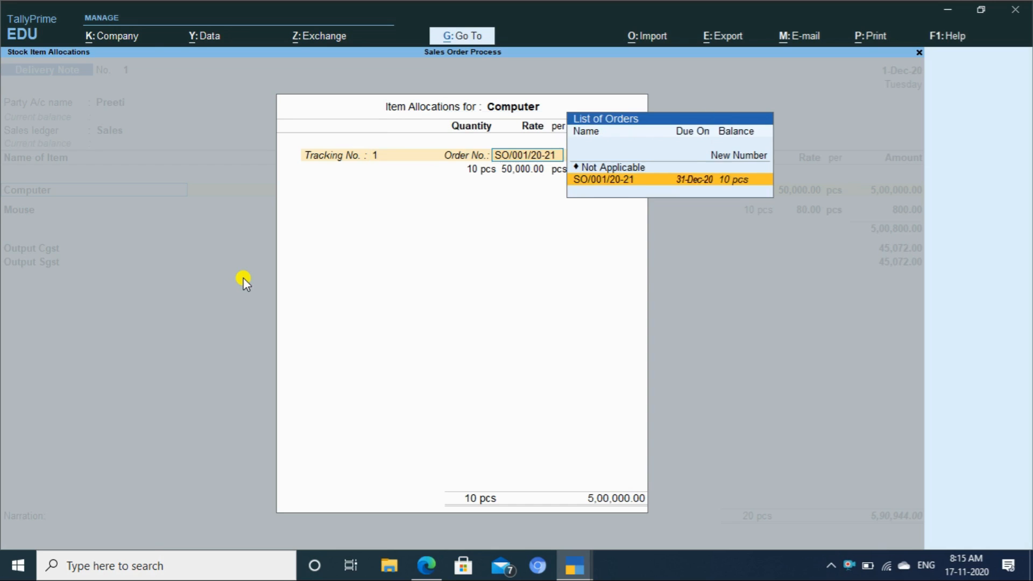
key(Return)
key(Return)
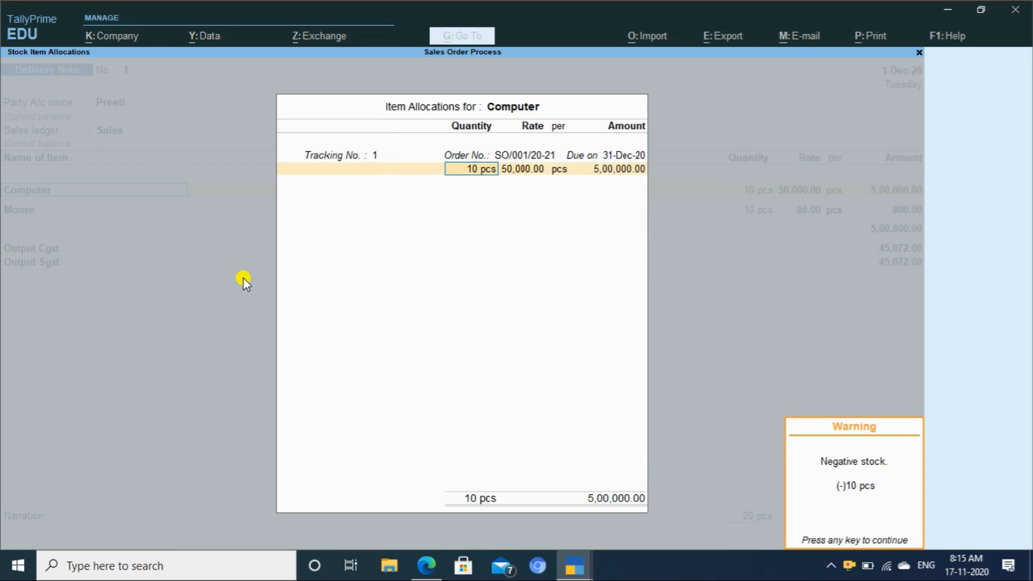
key(Return)
key(Return)
key(Return)
key(Return)
key(Return)
key(Return)
Step: Allocate 10 pcs of Mouse at 80.00 to tracking number 1 and order SO/001/20-21, leaving its description blank
key(Return)
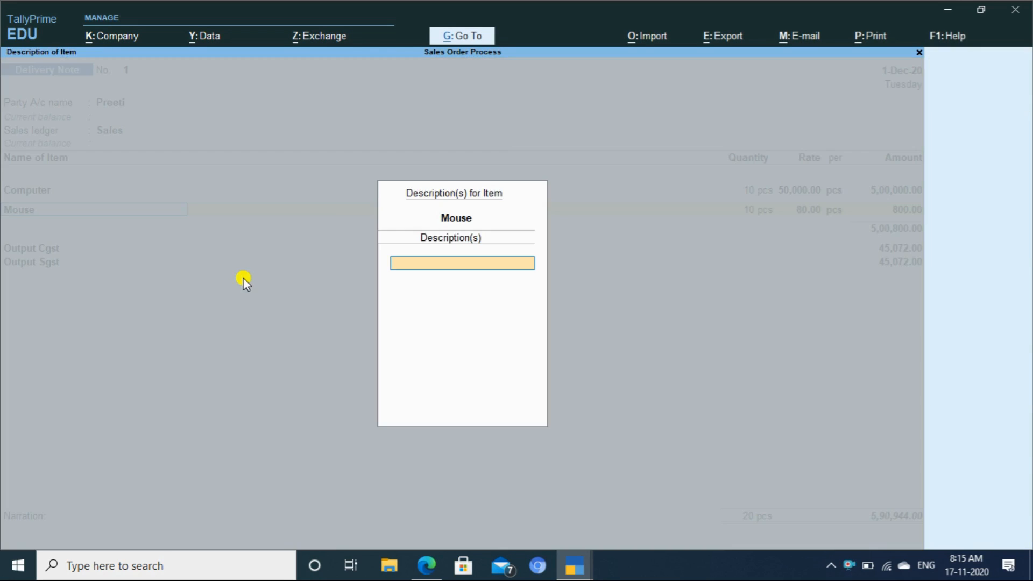
key(Return)
key(Return)
key(Return)
key(Return)
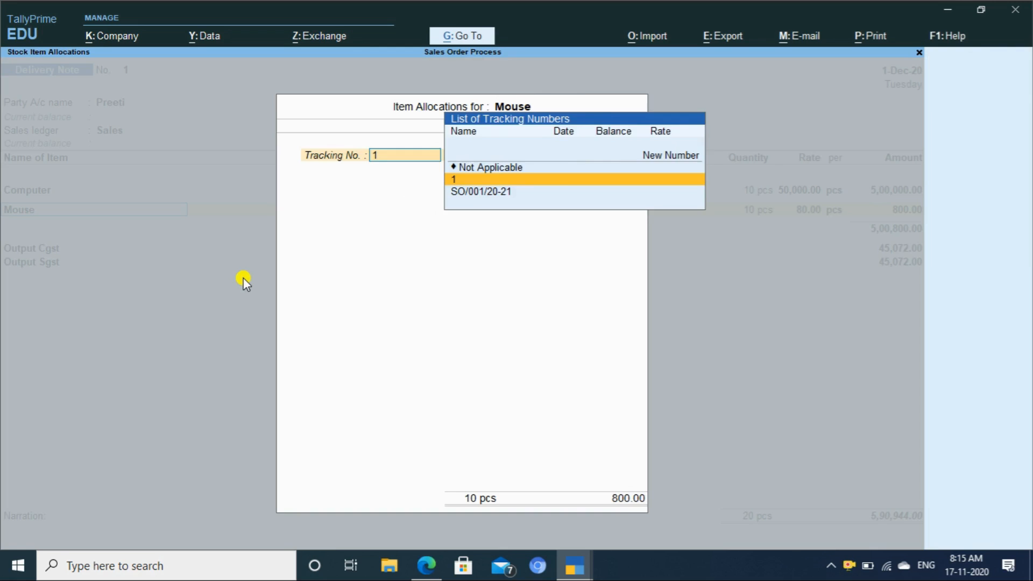
key(Return)
key(Return)
key(Return)
key(Return)
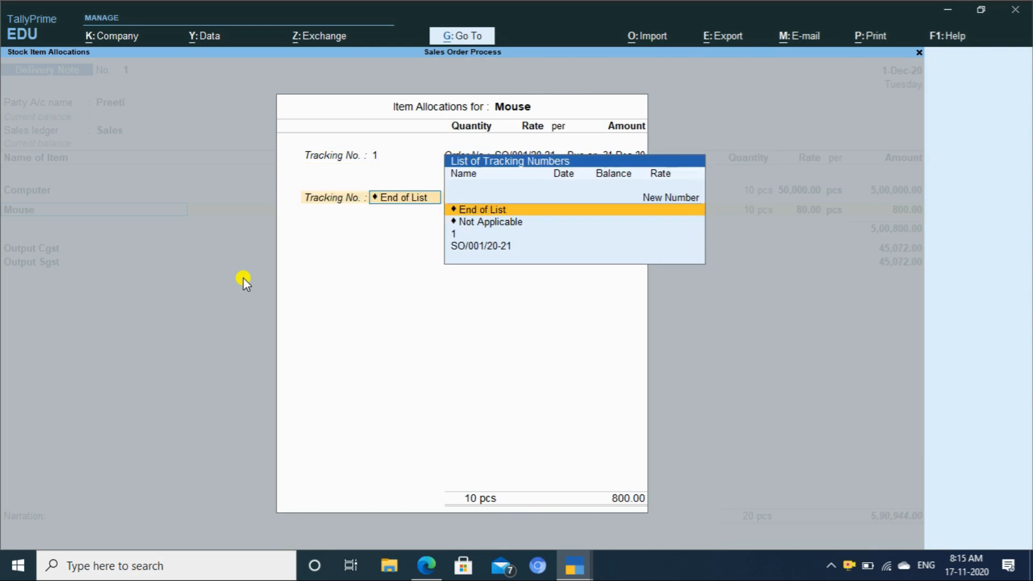
key(Return)
Step: Keep the Output Cgst and Output Sgst amounts, leave the narration empty and save the delivery note
key(Return)
key(Return)
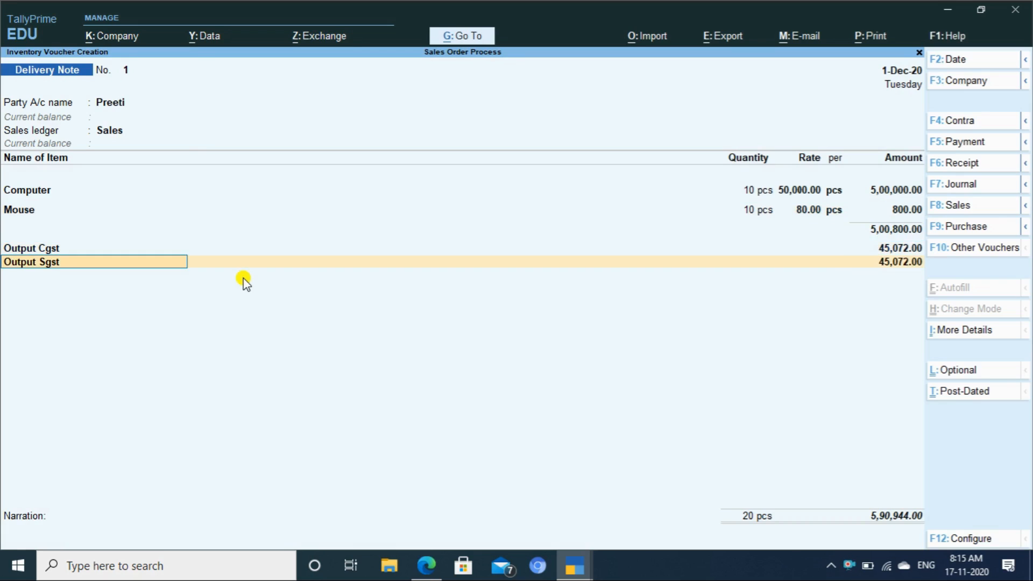
key(Return)
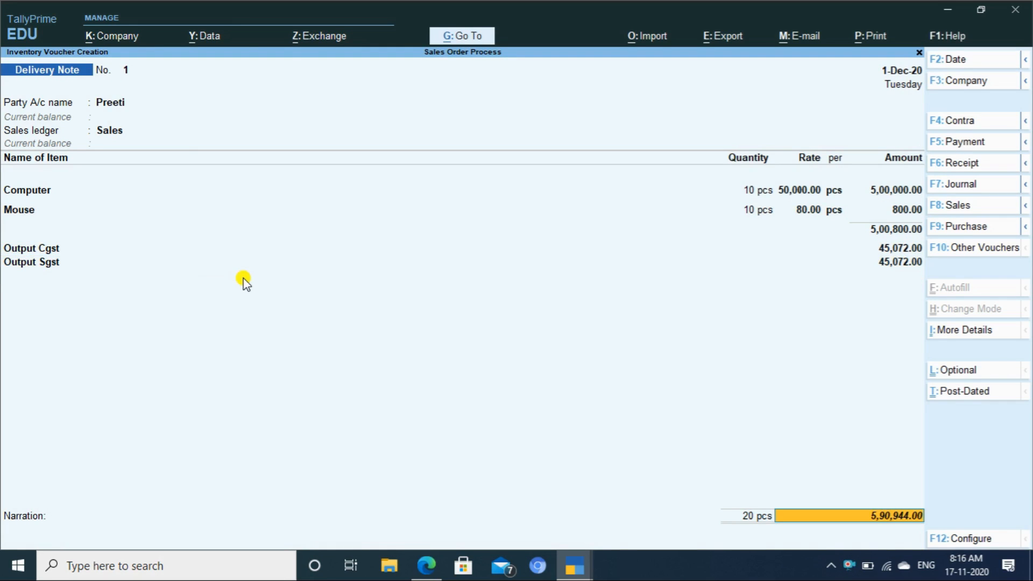
key(Return)
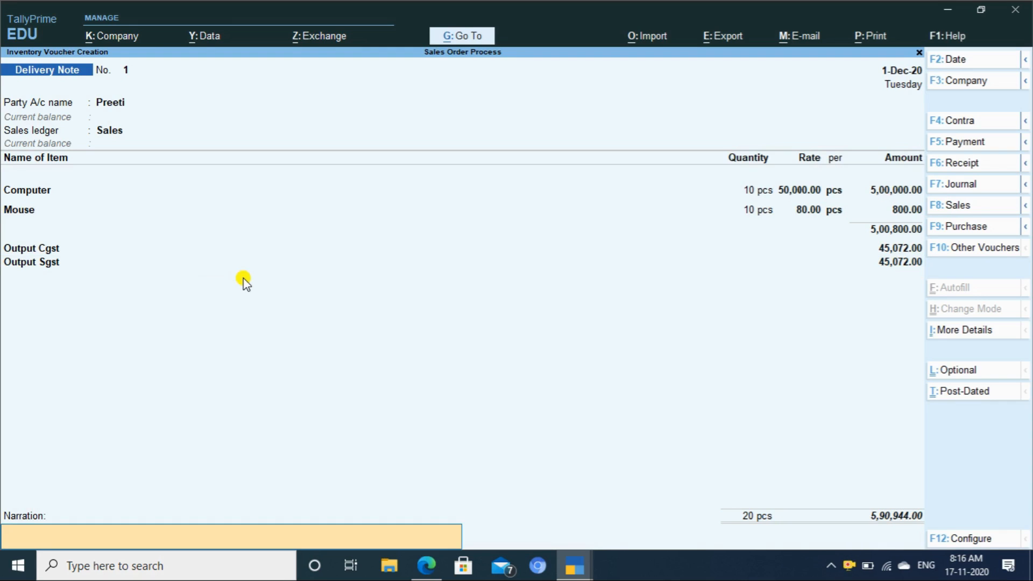
key(Return)
key(Return)
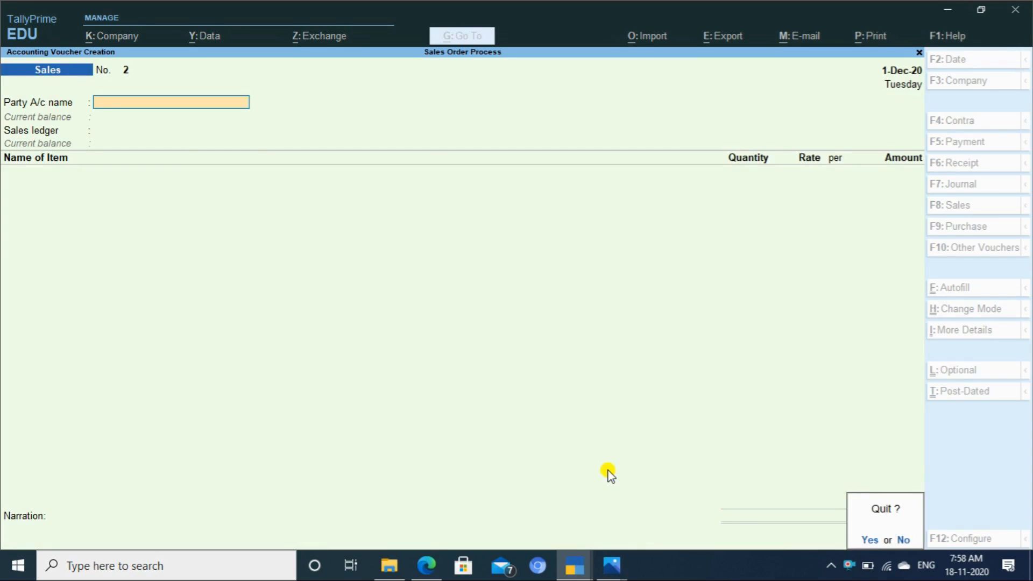
Step: Quit voucher creation and open the Stock Summary report down to Computer's December stock item vouchers
key(y)
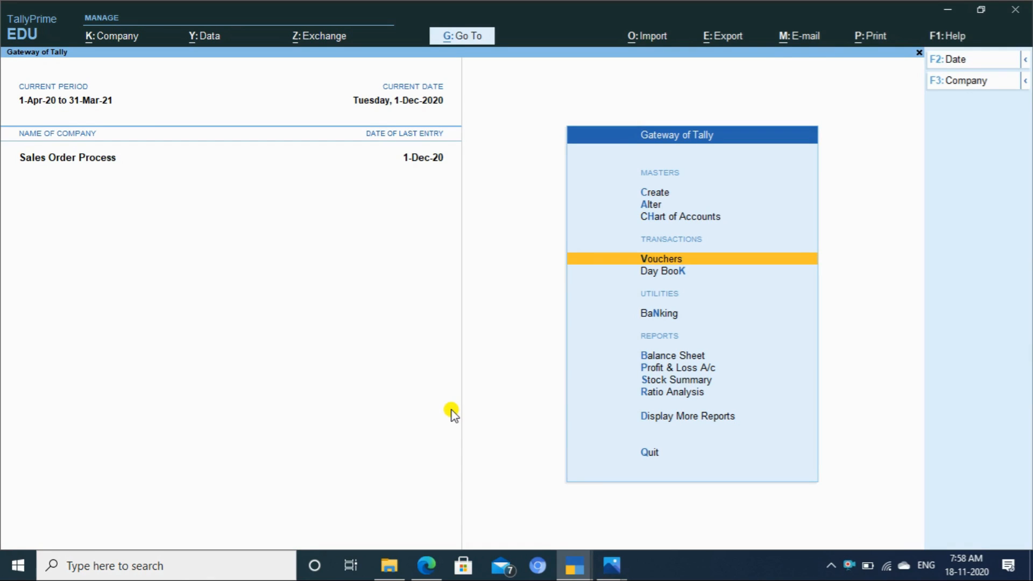
key(alt+g)
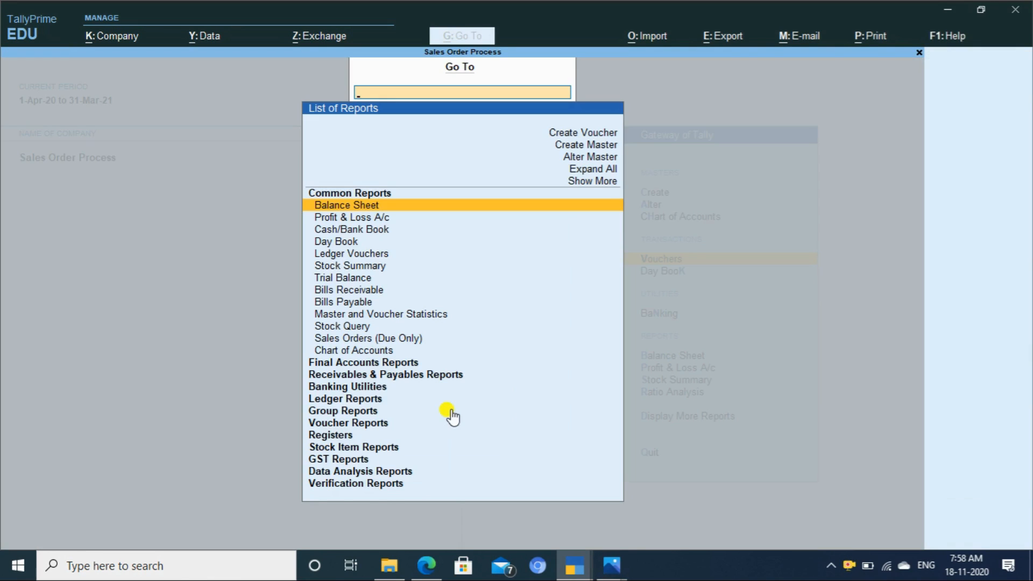
text(STOCK)
key(Down)
key(Return)
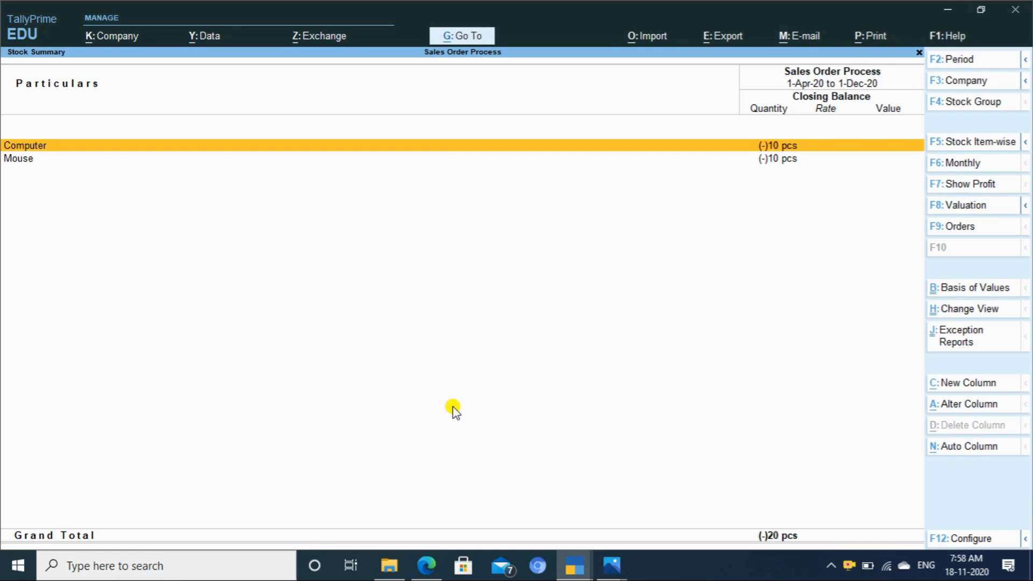
key(Return)
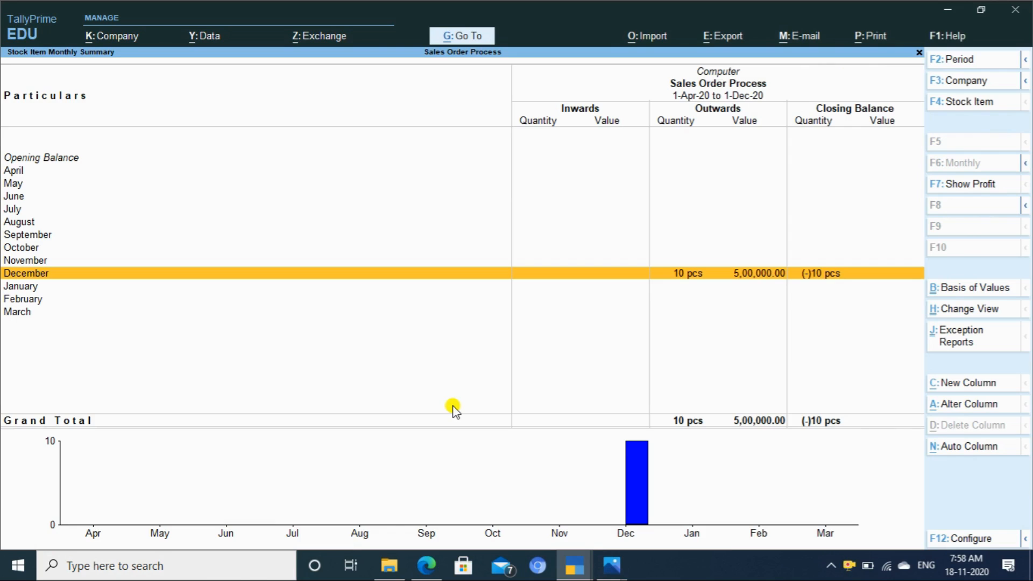
key(Return)
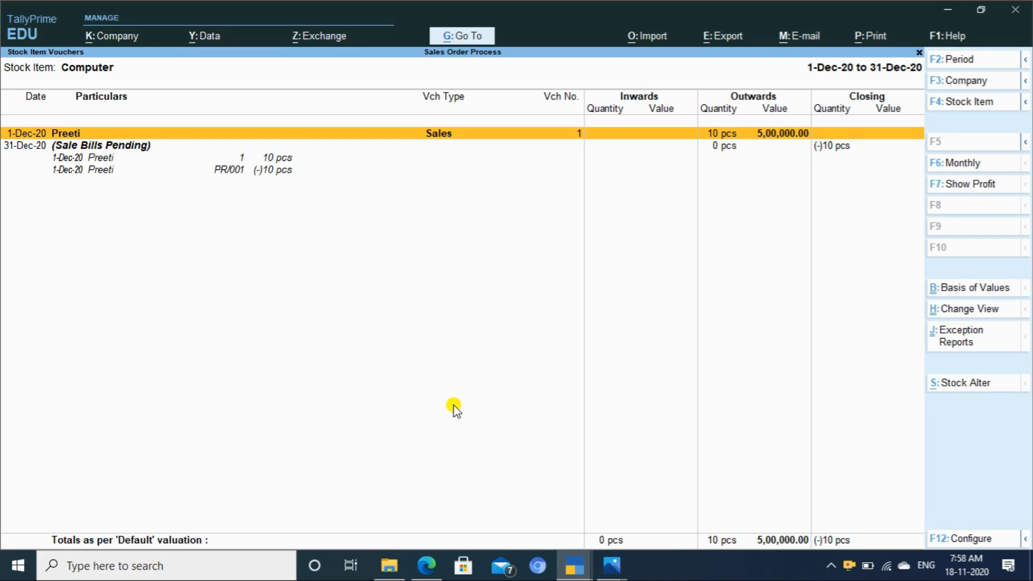
Step: Review Computer's sales voucher and its Sale Bills Pending entry before switching to the Purchase Order Process company
key(Return)
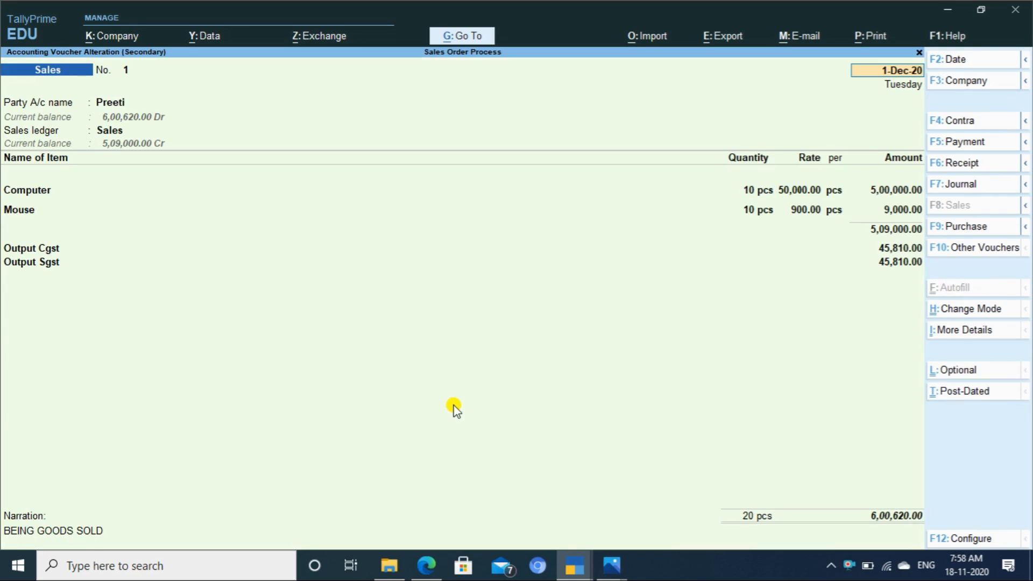
key(Escape)
key(Return)
key(Down)
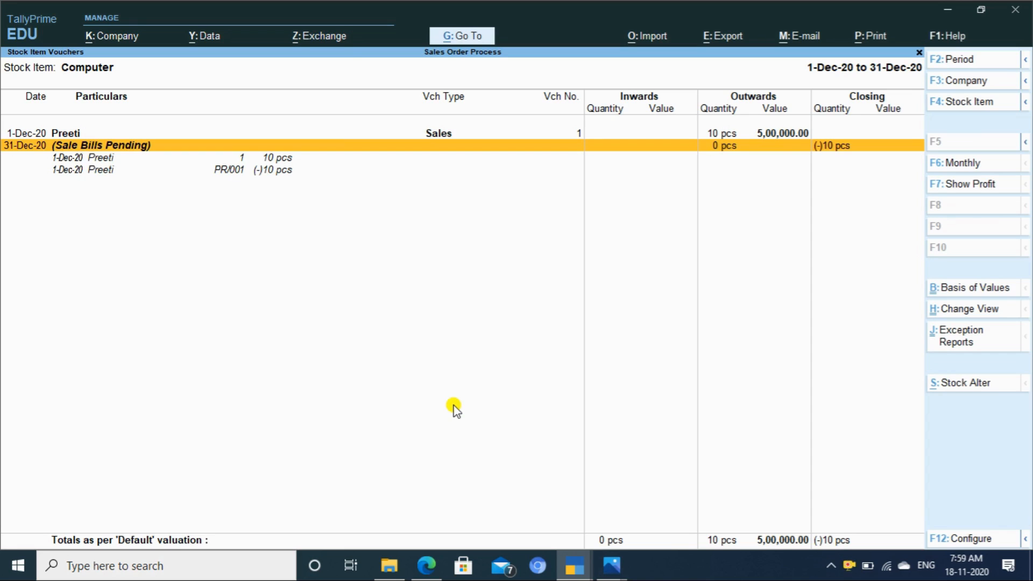
key(Escape)
key(Escape)
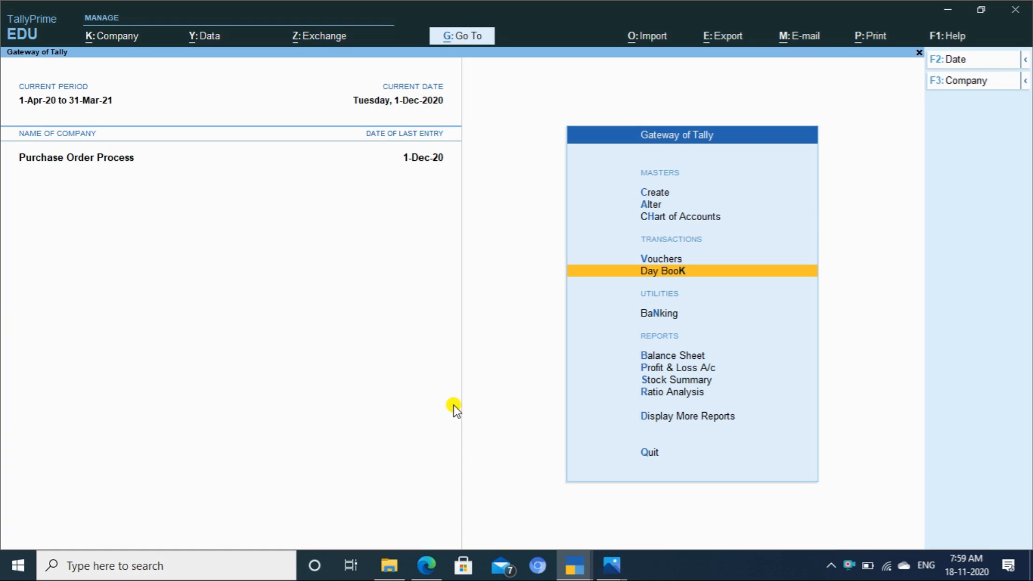
Step: Open the Stock Summary of the Purchase Order Process company down to Computer's December stock item vouchers
key(alt)
key(alt+g)
text(S)
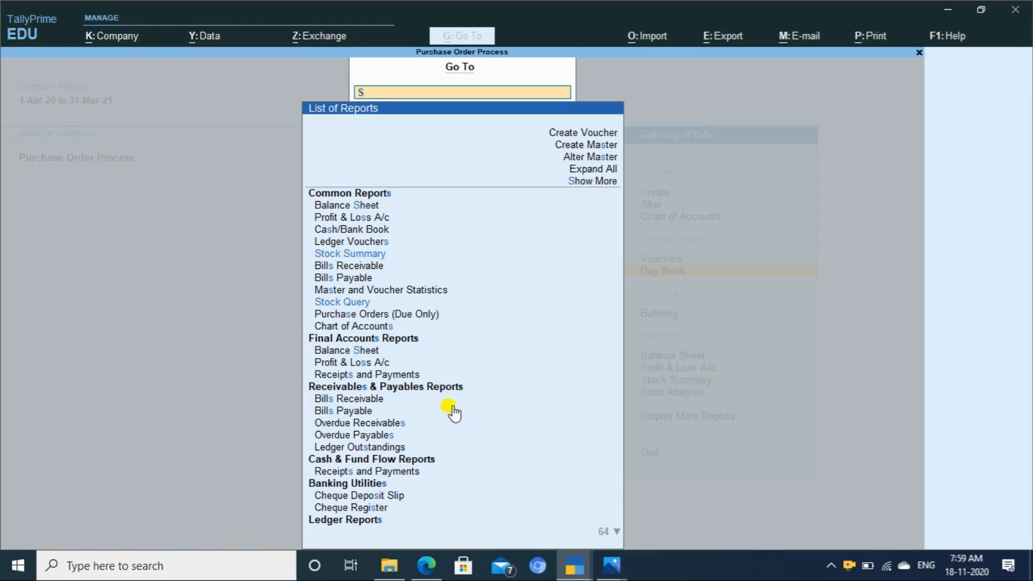
text(O)
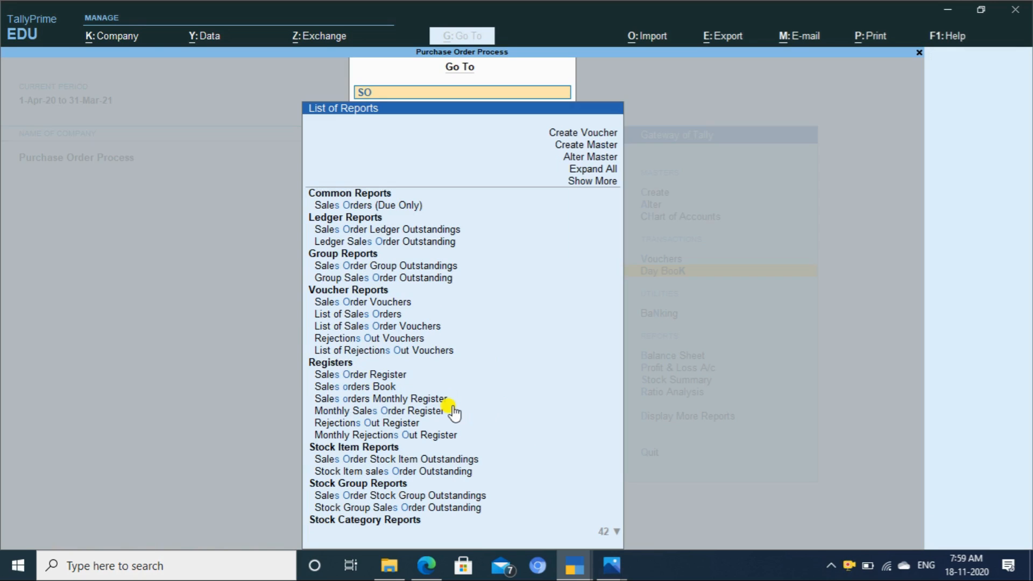
key(BackSpace)
text(TOCK)
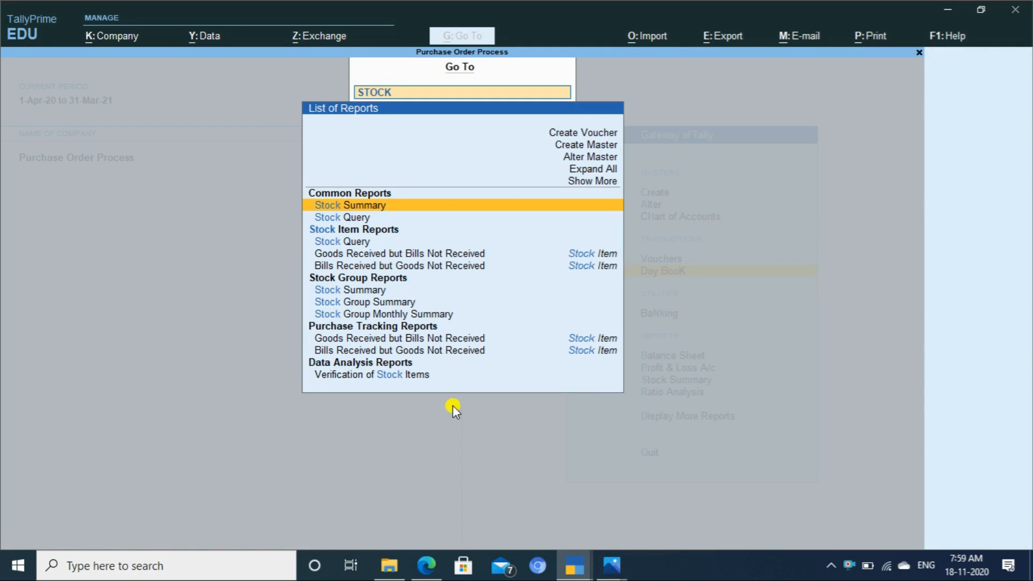
key(Return)
key(Return)
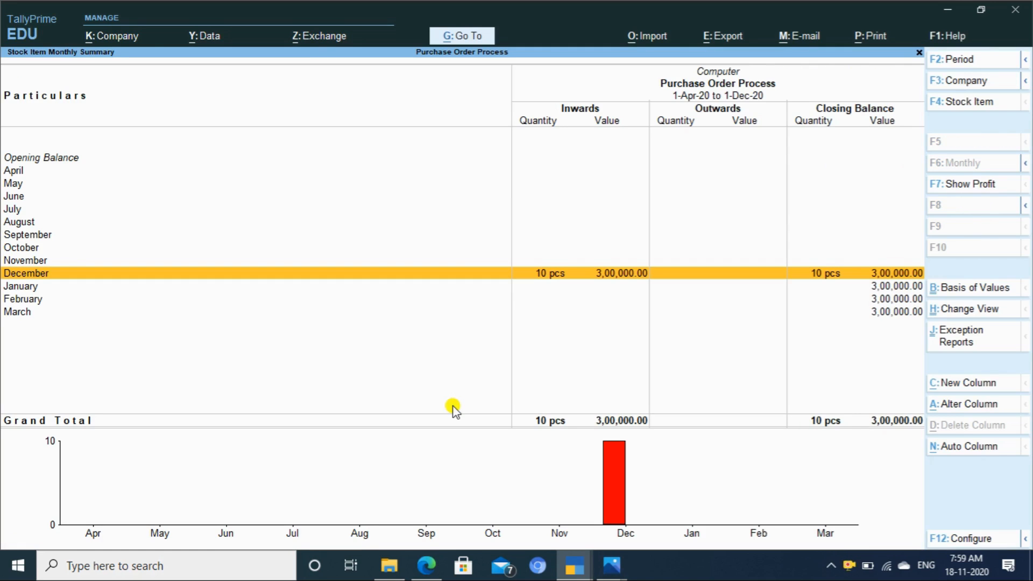
key(Escape)
key(Return)
key(Return)
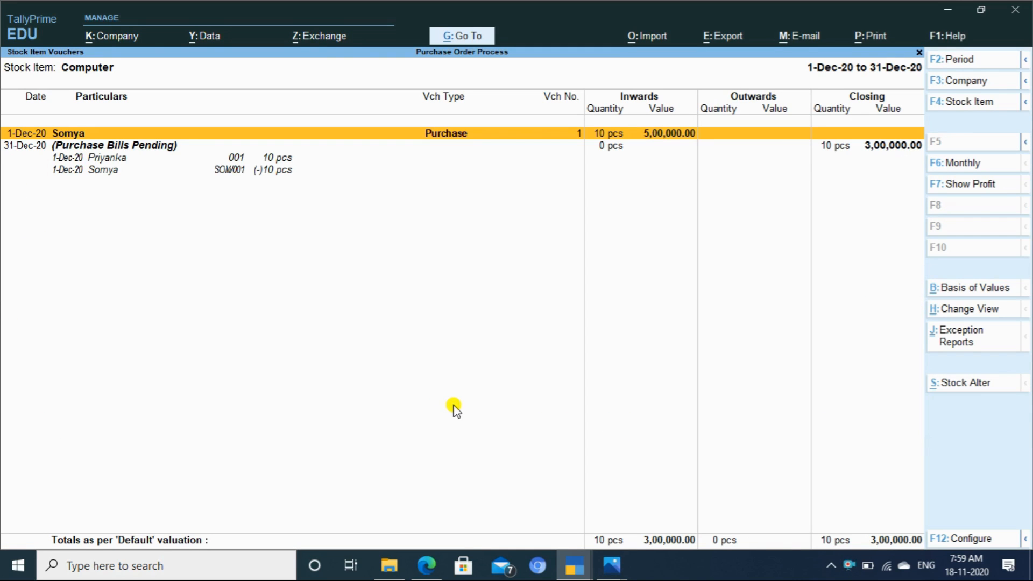
Step: Open the Purchase Bills Pending details for Computer and examine goods received without bills and bills received without goods
key(Down)
key(Down)
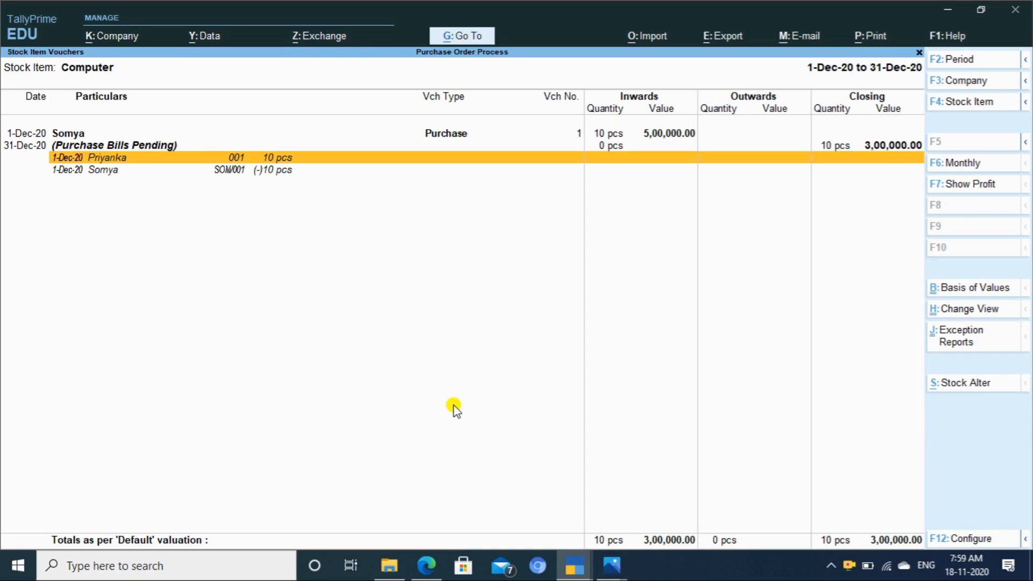
key(Up)
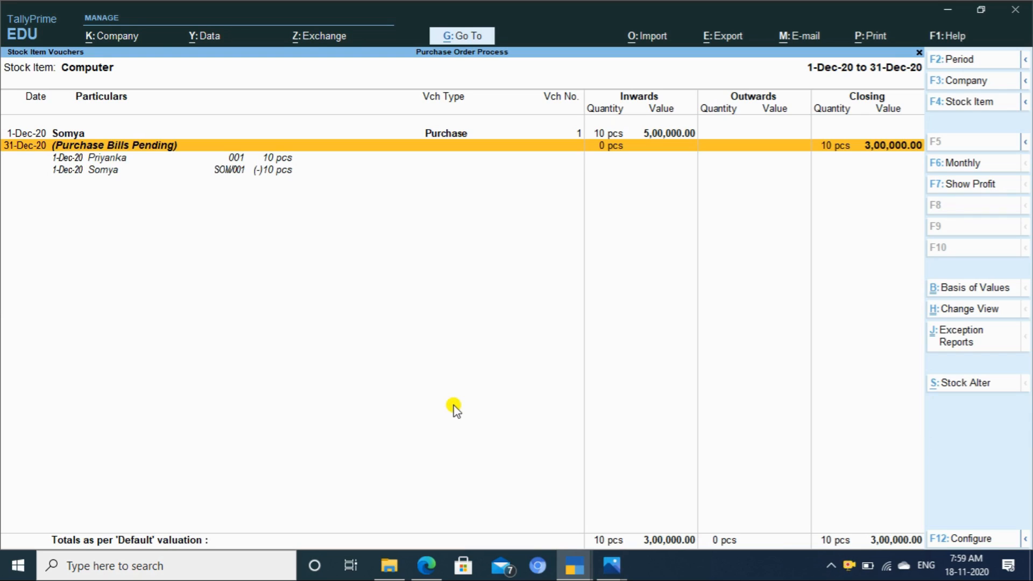
key(Return)
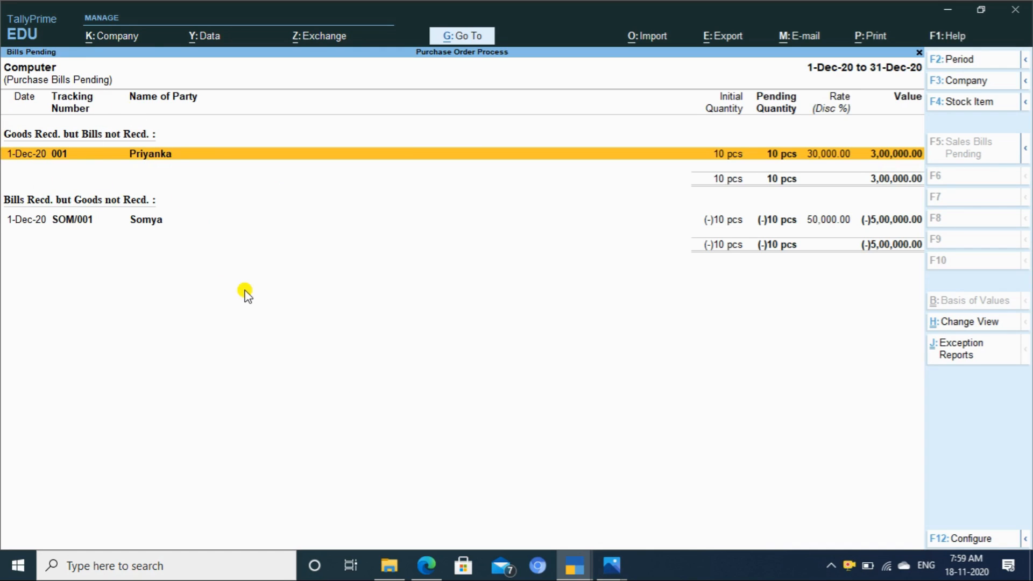
key(Down)
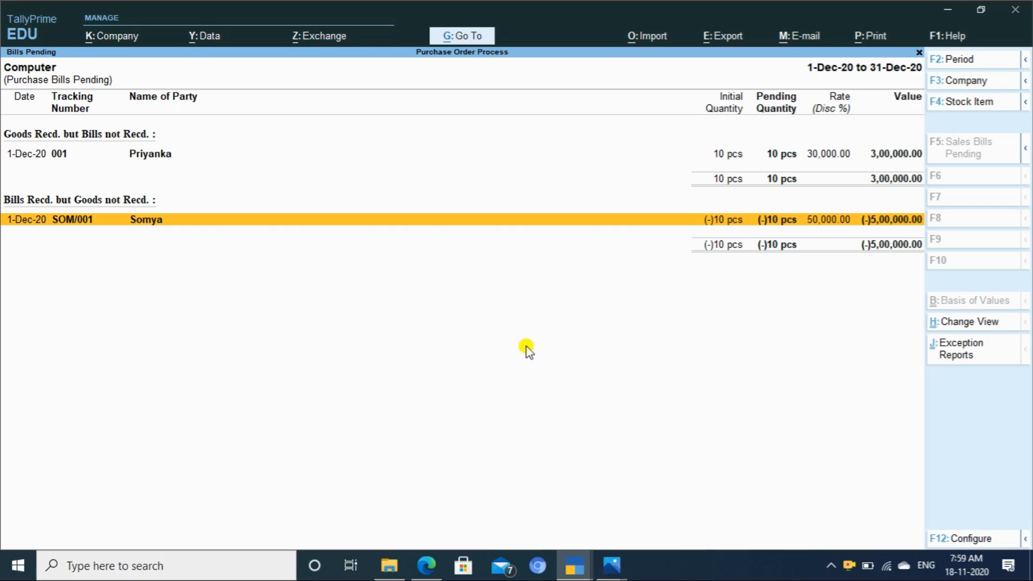
key(Return)
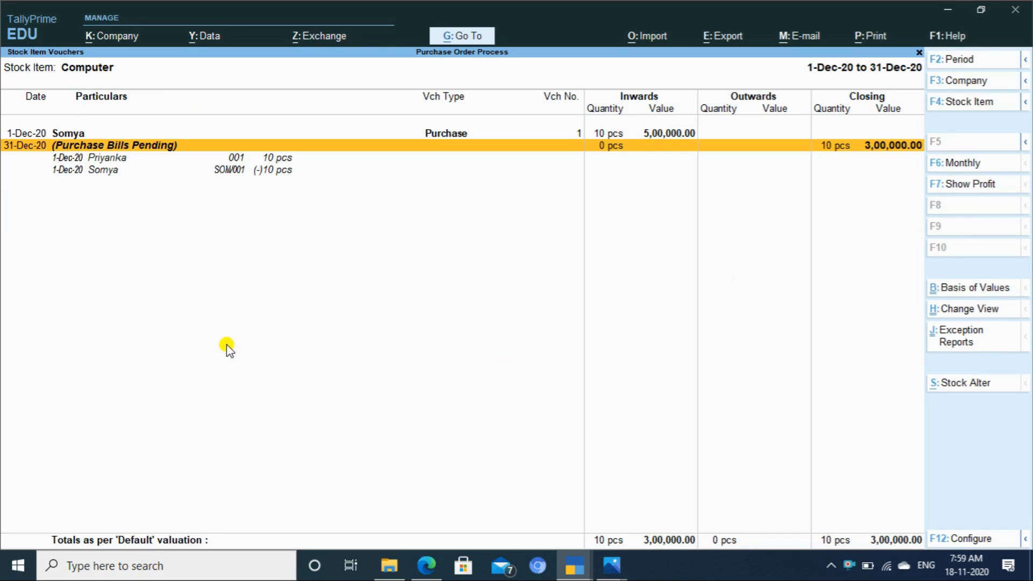
key(Return)
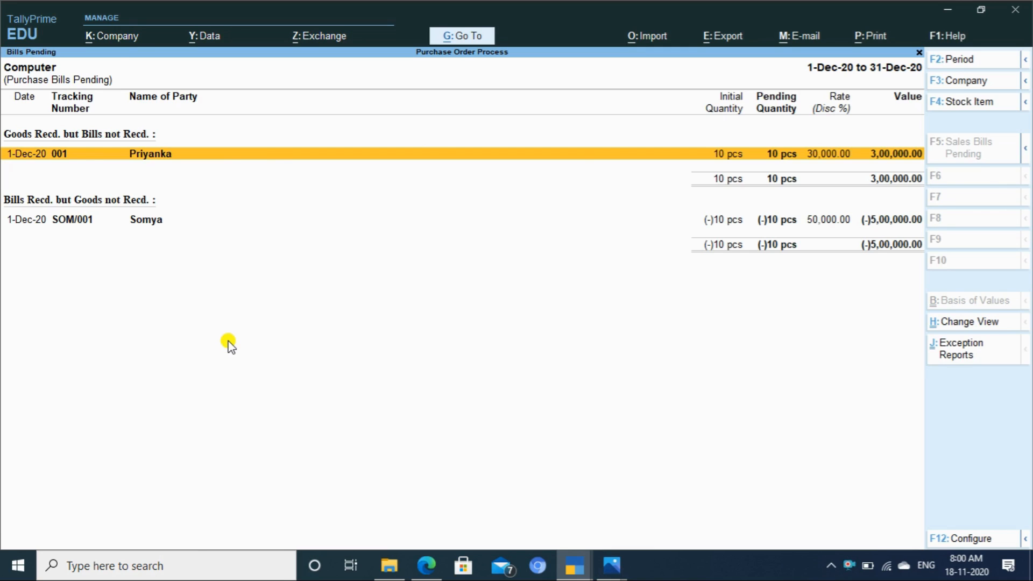
Step: Close the stock reports and open the Profit & Loss A/c of the Purchase Order Process company in detailed view
key(Escape)
key(Escape)
key(Escape)
key(Escape)
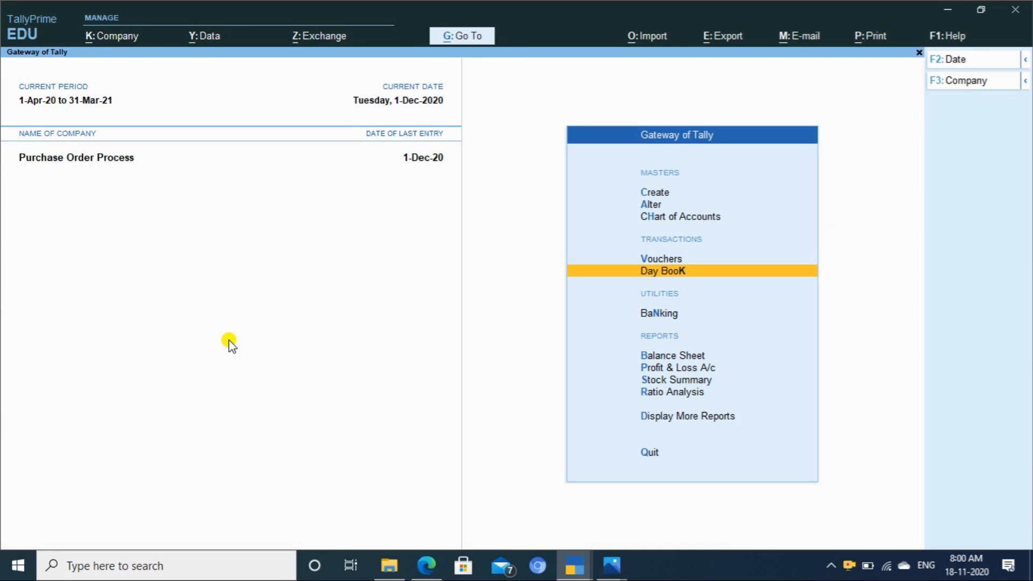
key(alt+g)
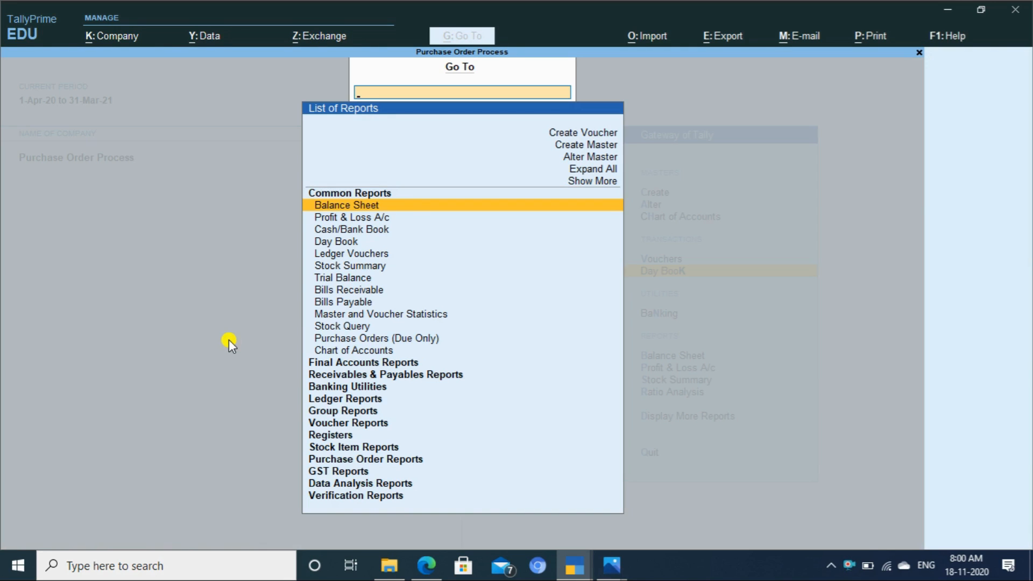
text(PR)
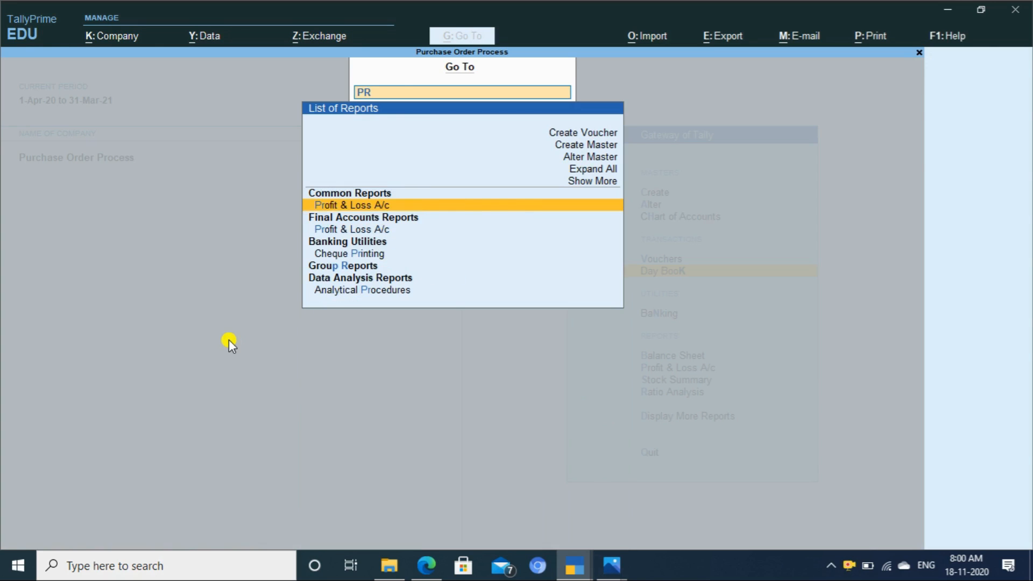
key(Return)
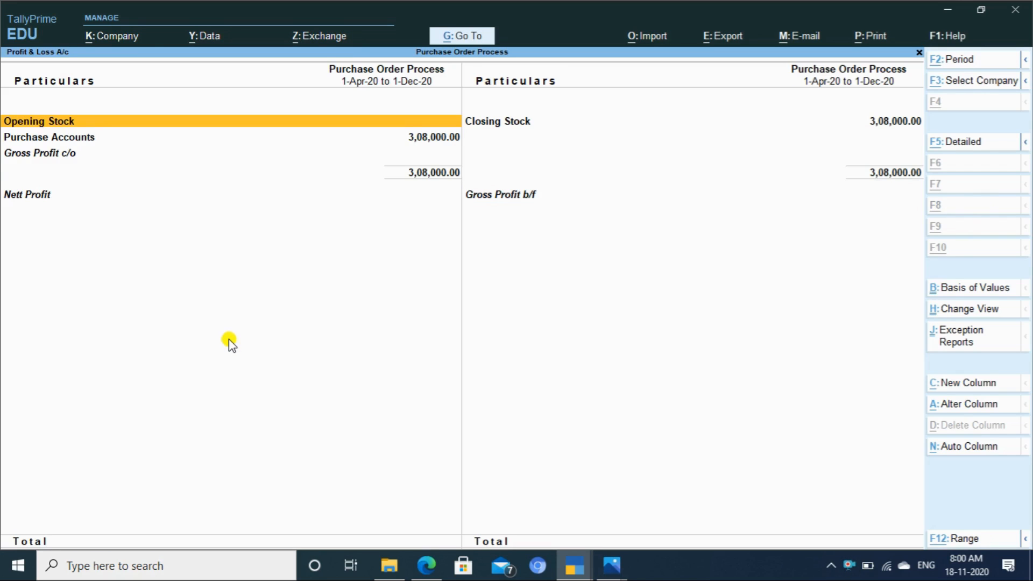
key(alt+F5)
Step: Drill down from the Purchase ledger under Purchase Accounts to its December ledger vouchers
key(Down)
key(Down)
key(Down)
key(Down)
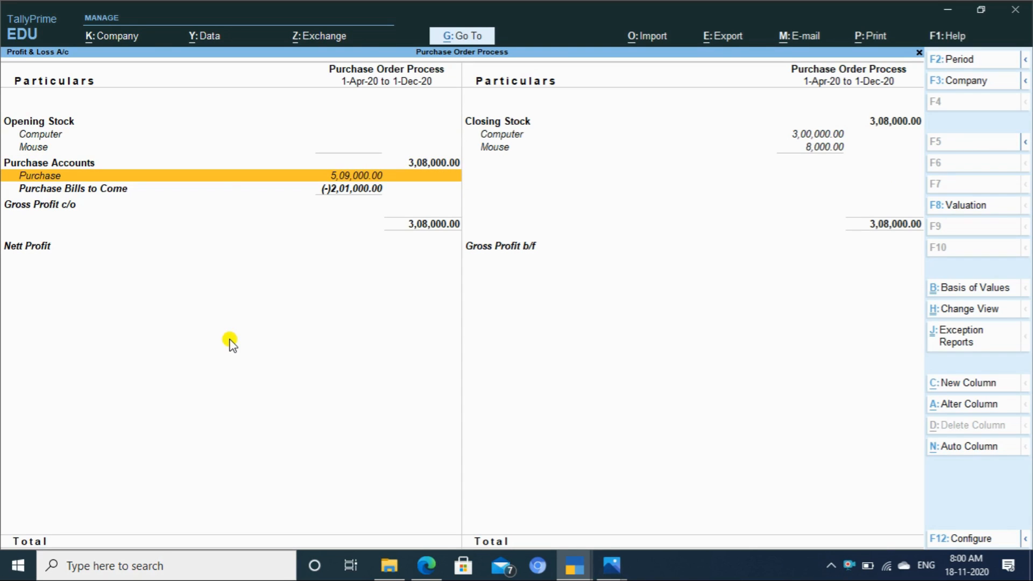
key(Up)
key(Down)
key(Return)
key(Return)
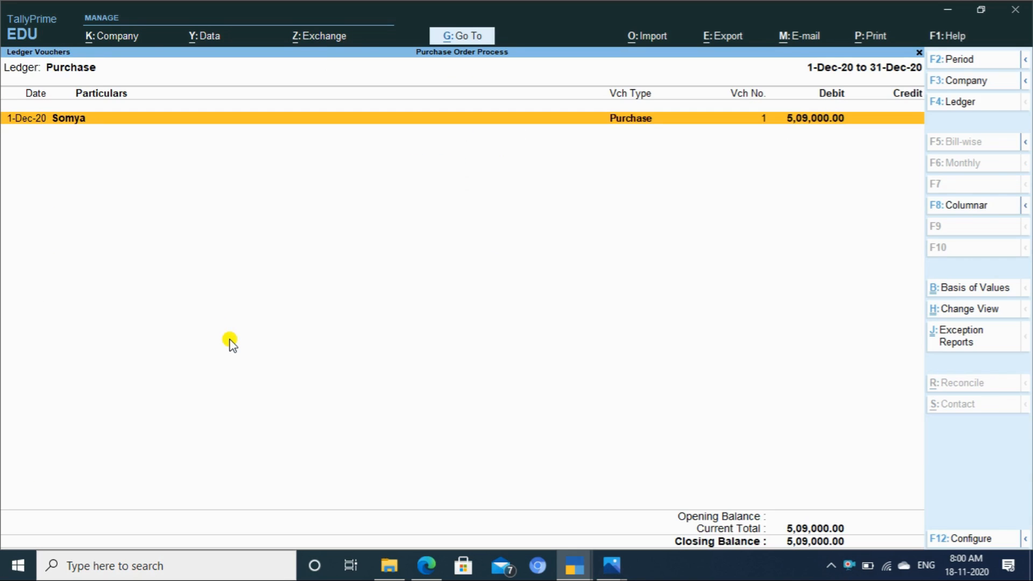
Step: Open the 1-Dec-20 purchase voucher to view its items and taxes, and return to the Profit & Loss A/c
key(Return)
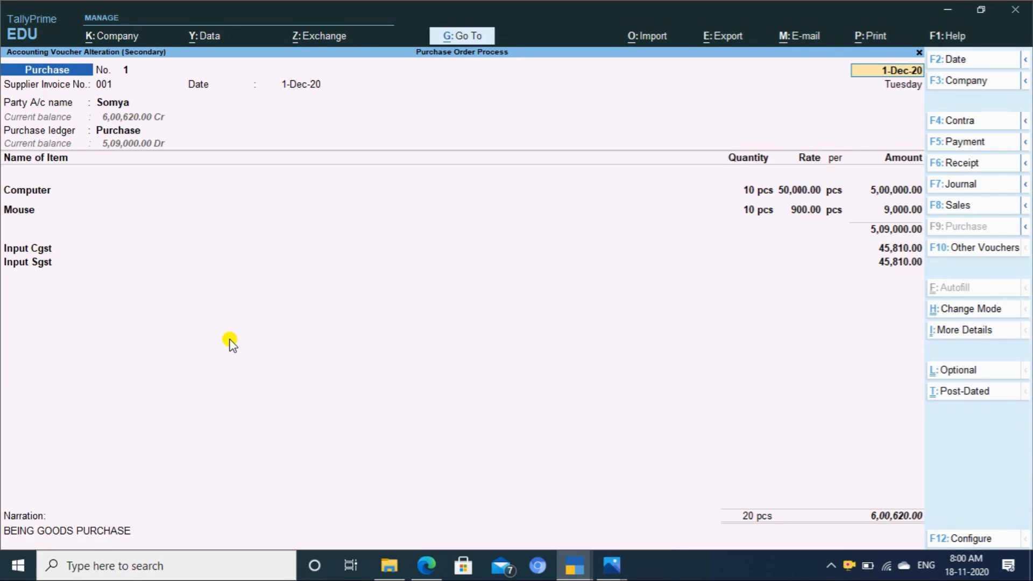
key(Escape)
key(Escape)
key(Escape)
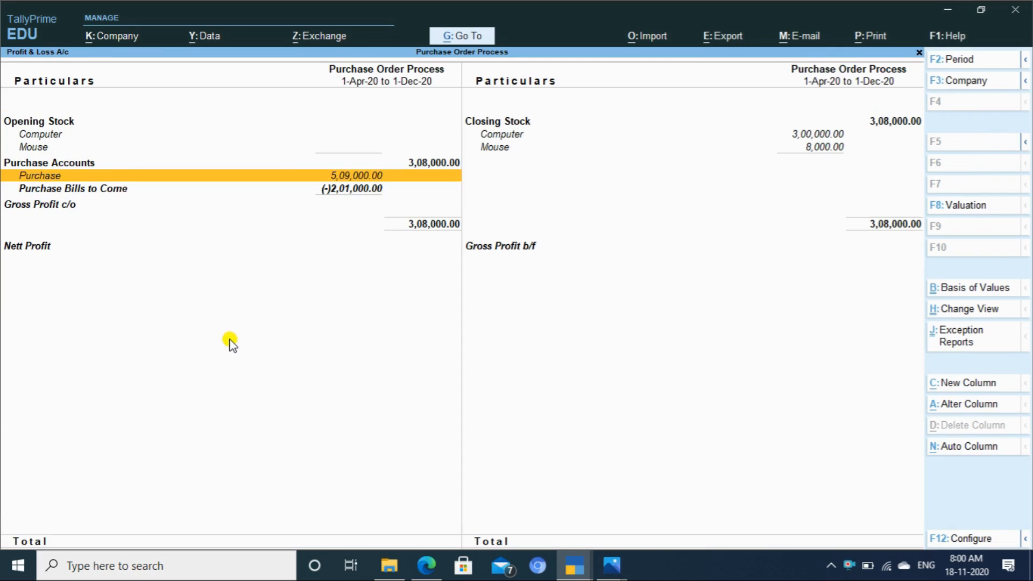
Step: Examine the pending bills behind Purchase Bills to Come, and close the Profit & Loss A/c back to the Gateway of Tally
key(Down)
key(Return)
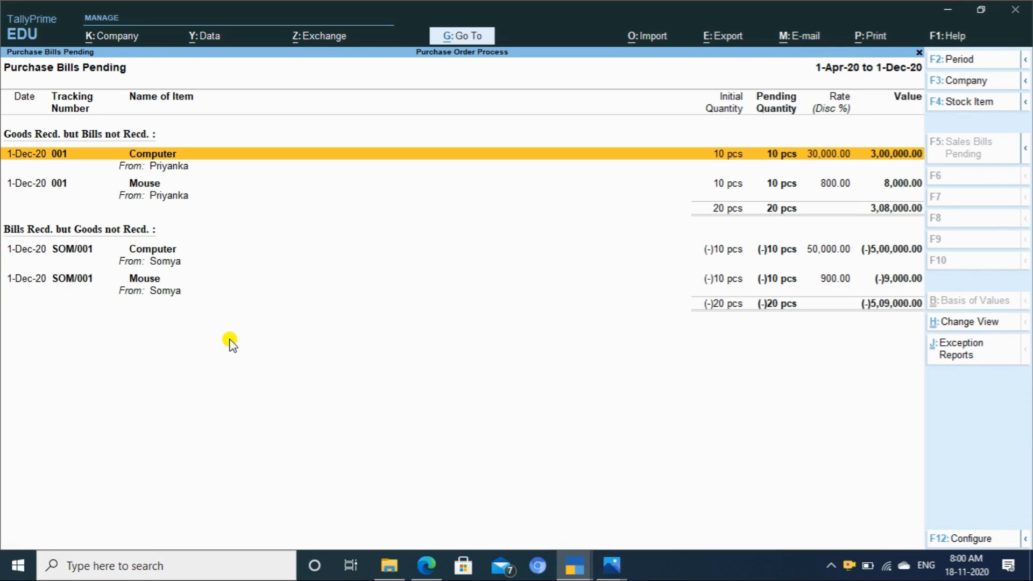
key(Escape)
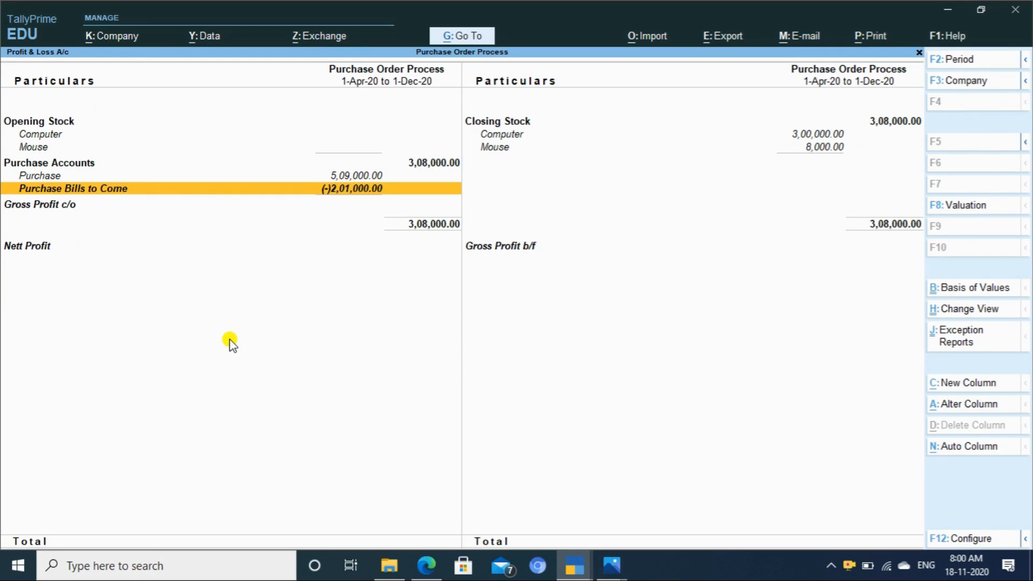
key(Return)
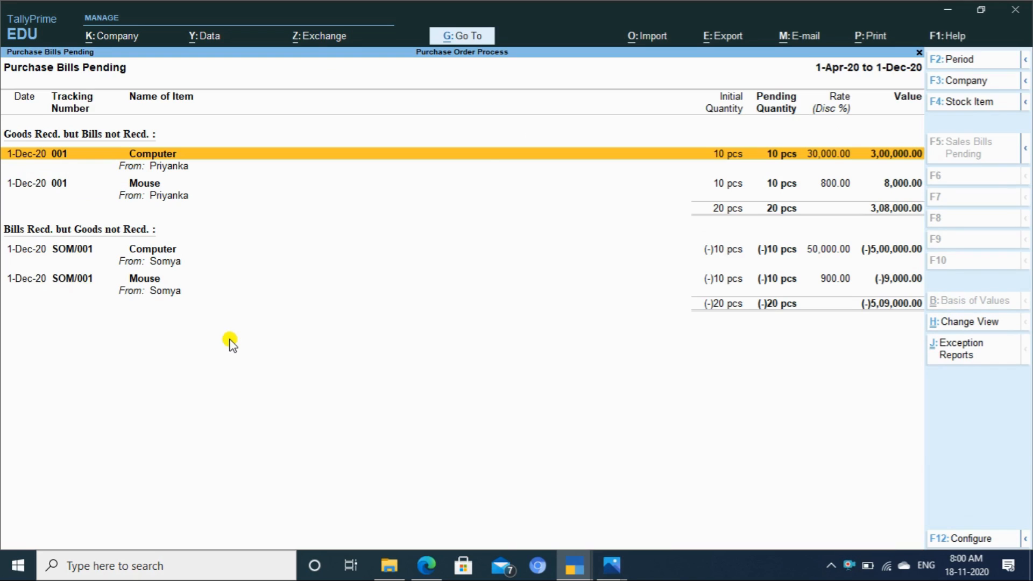
key(Escape)
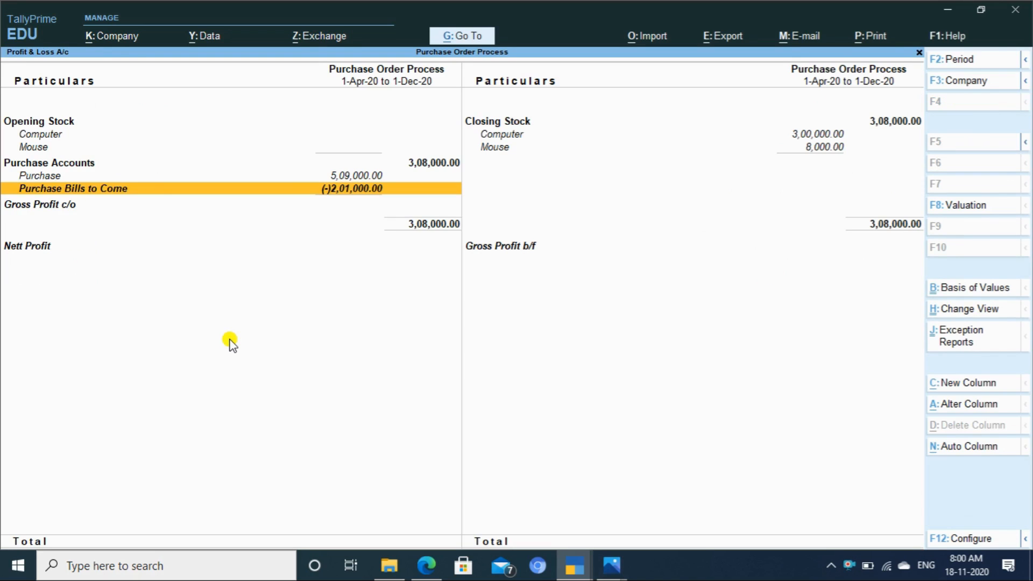
key(Escape)
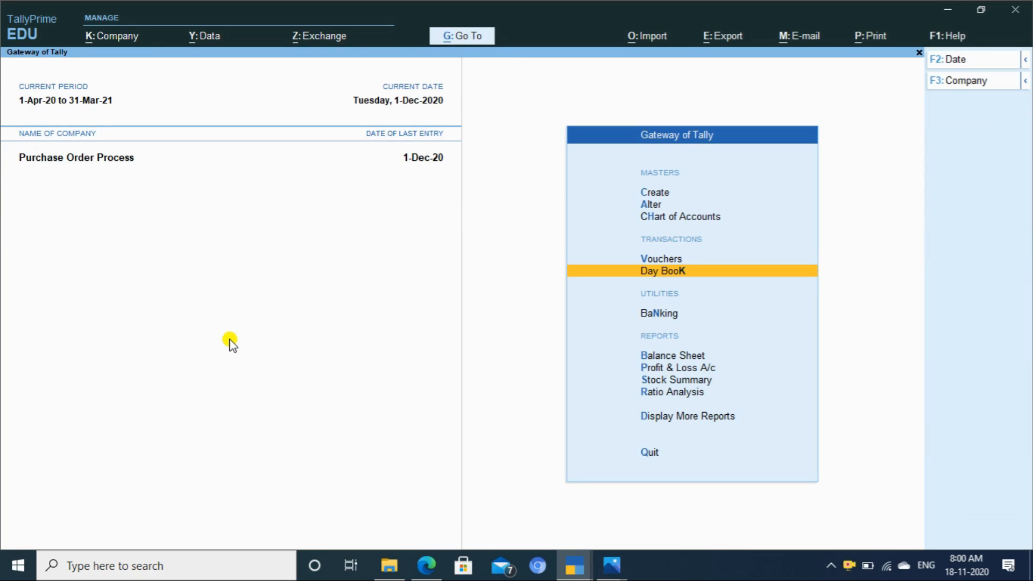